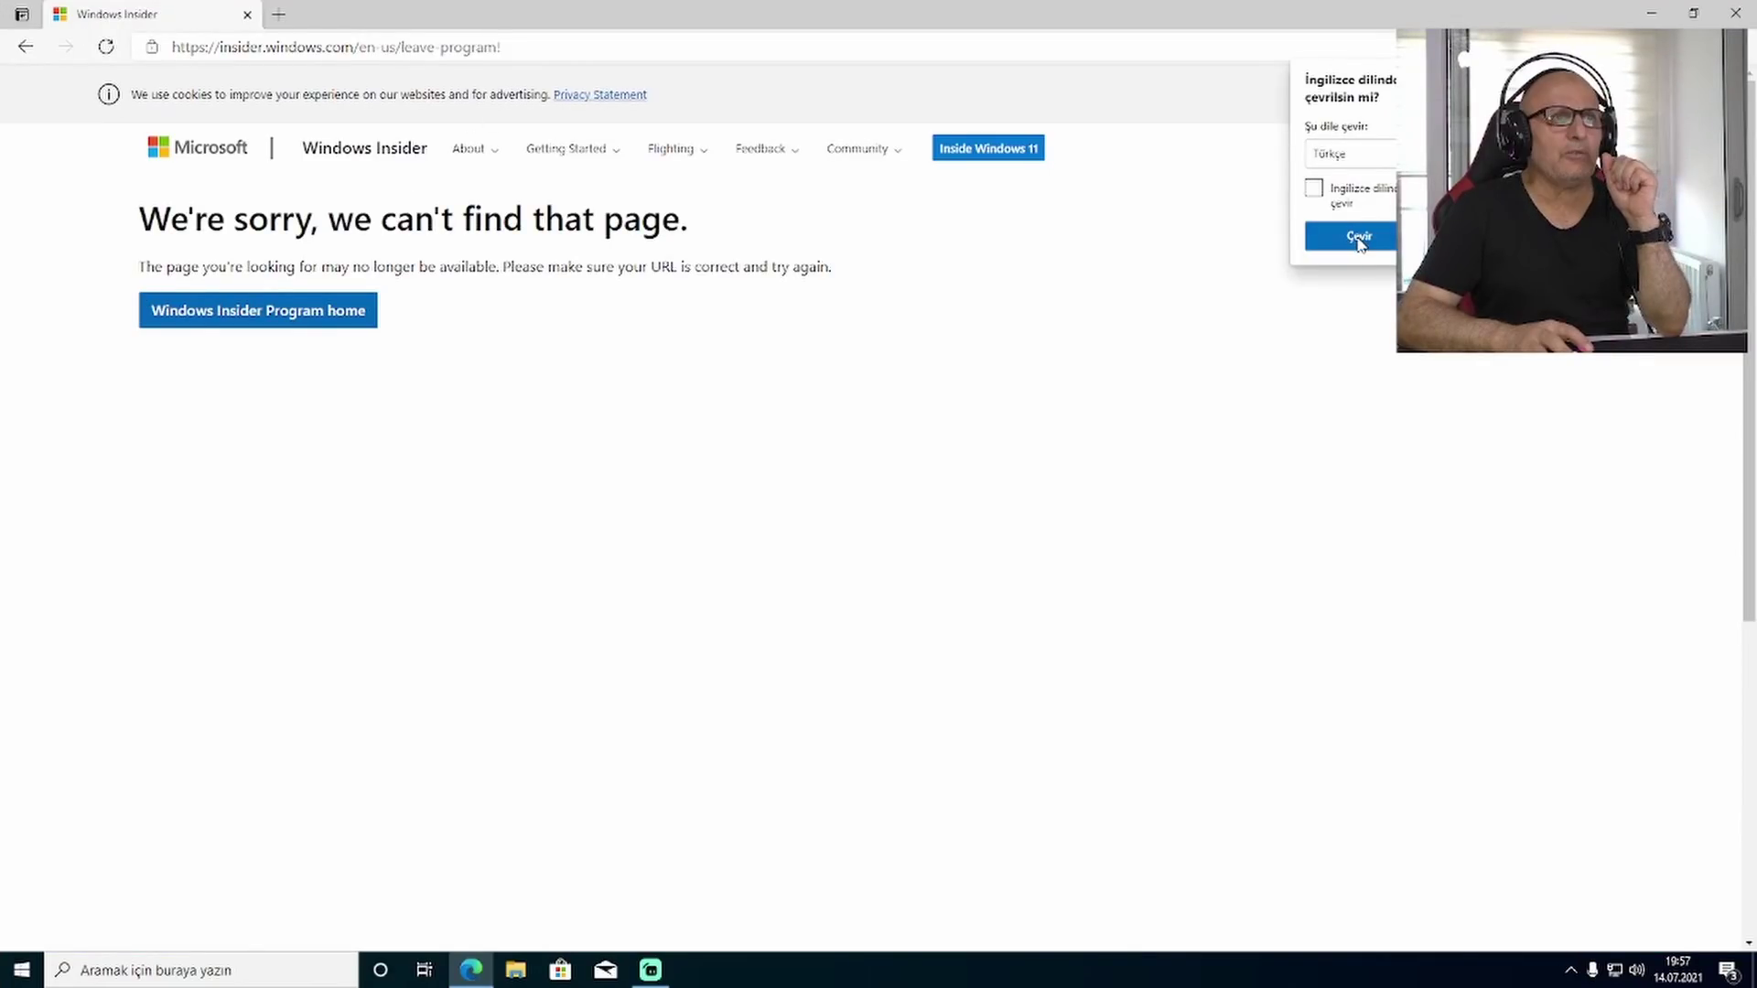
# - Translate the Insider page into Turkish and go to the Windows Insider Program home page
pyautogui.click(1359, 237)
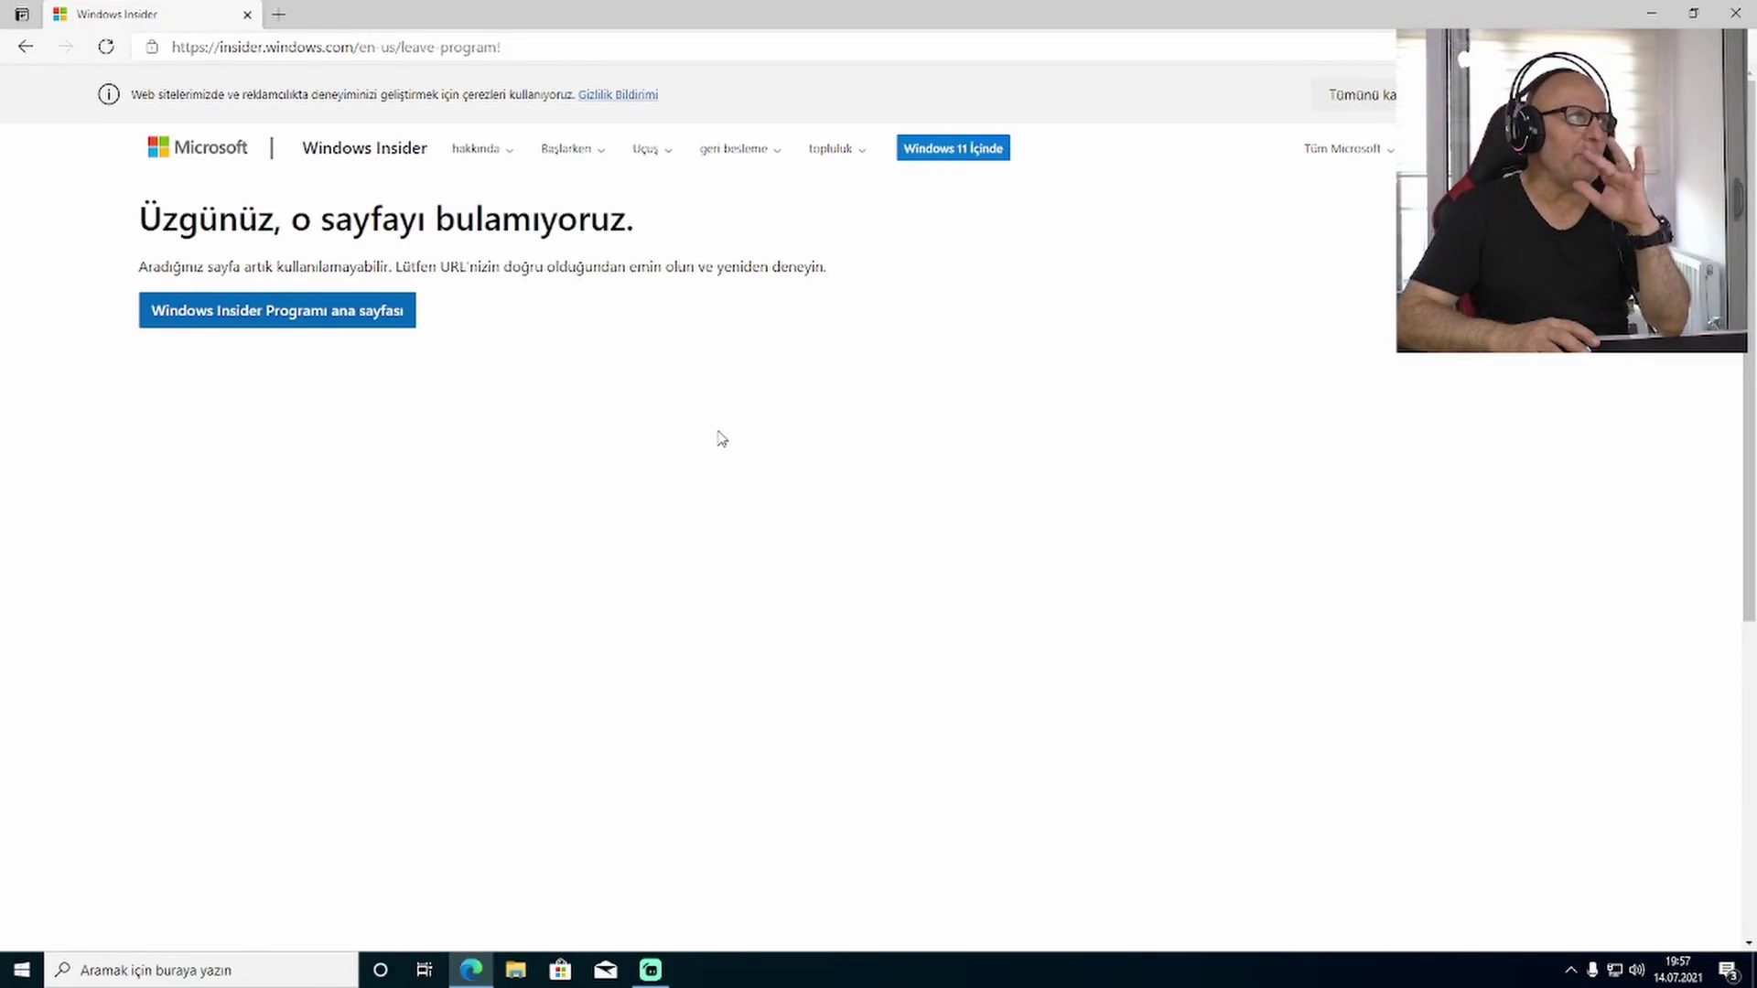
pyautogui.click(283, 312)
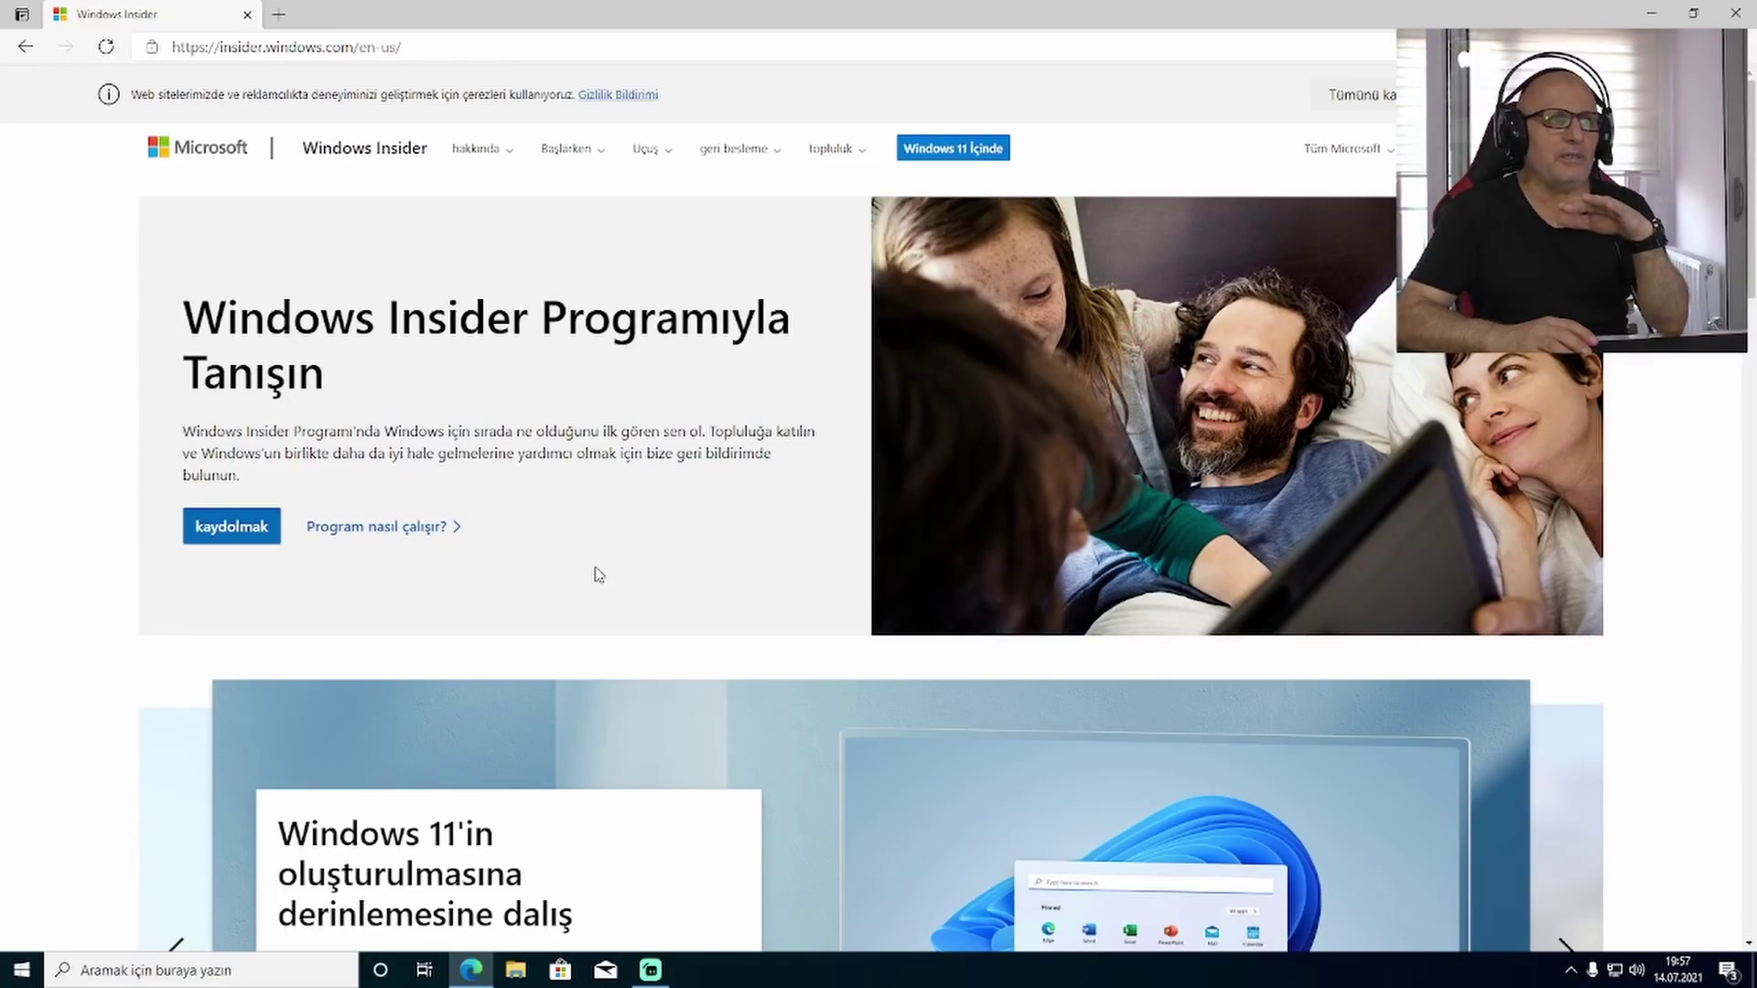
pyautogui.rightClick(602, 549)
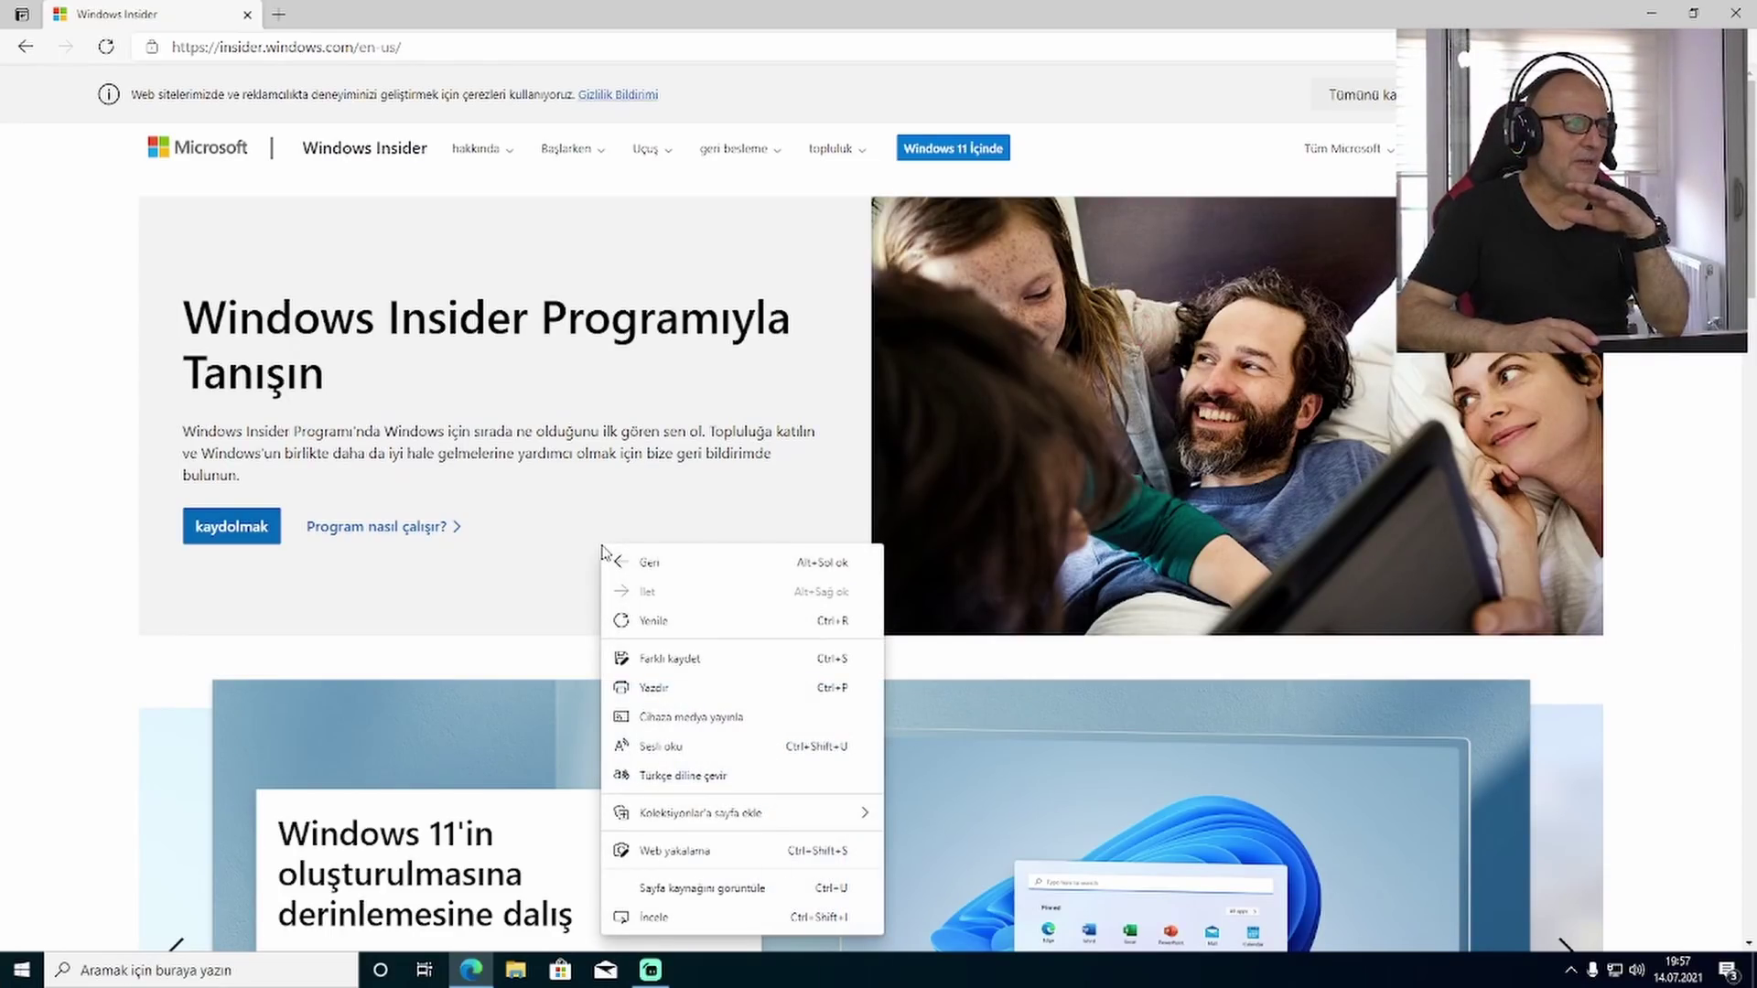
pyautogui.click(682, 773)
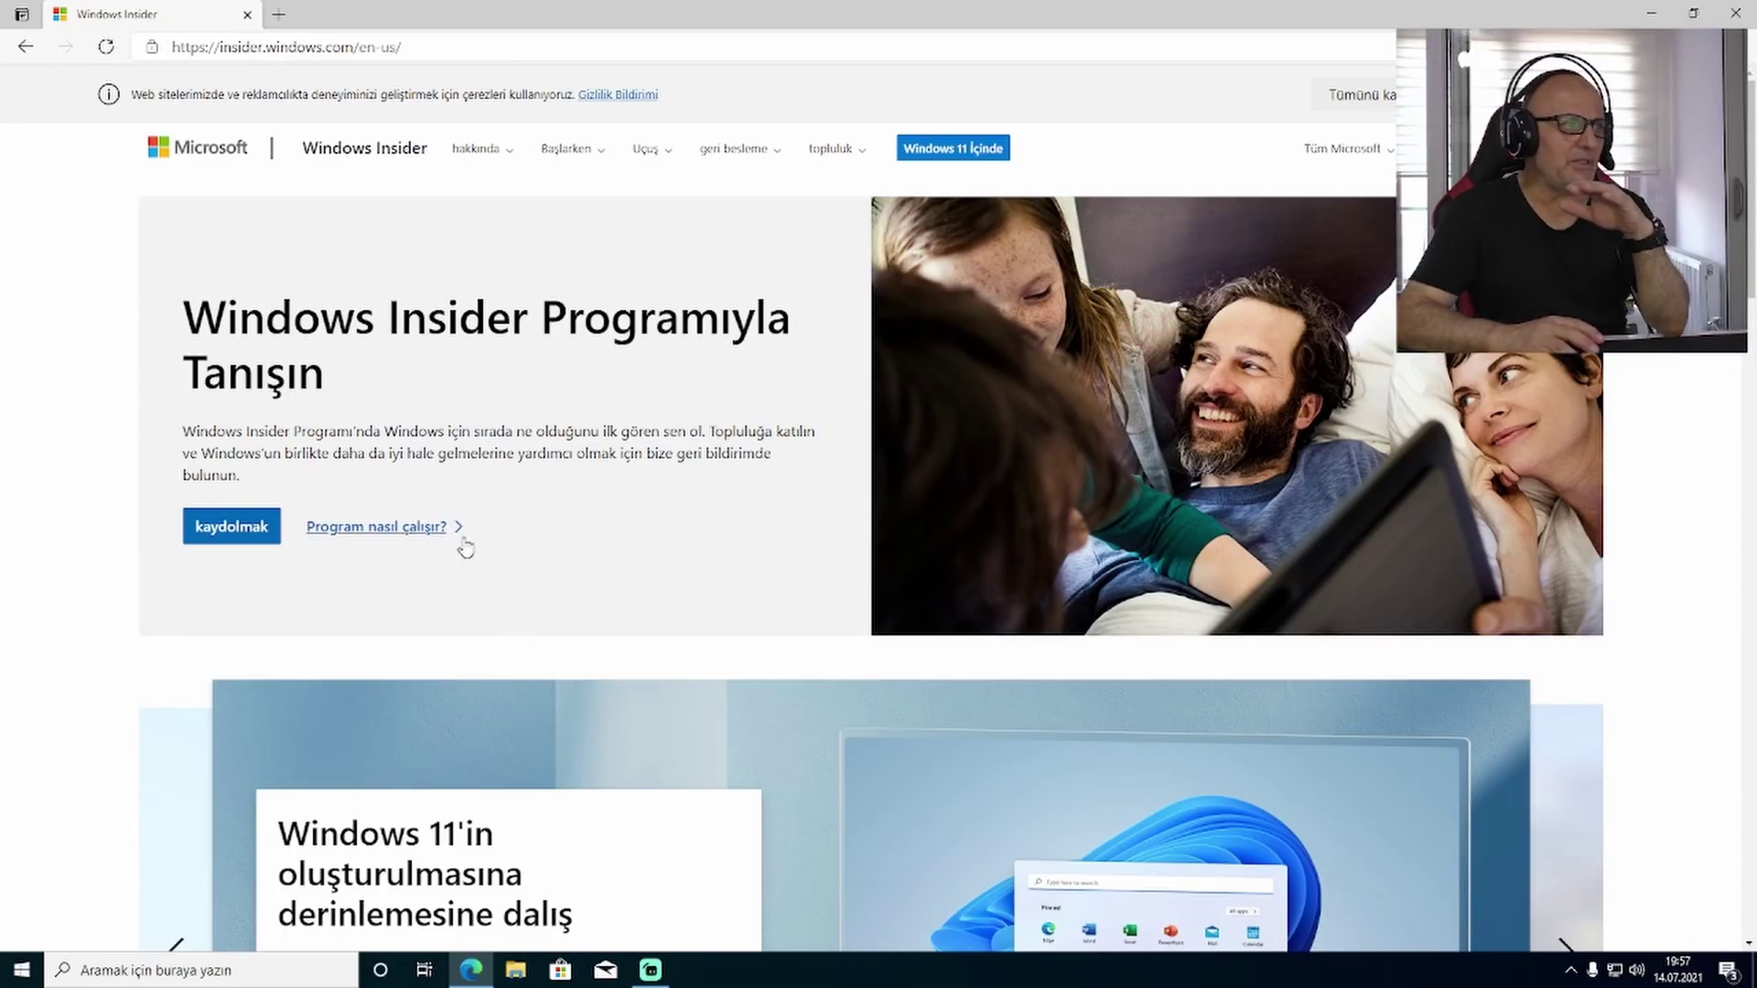
# - Scroll through the Windows Insider home page to reach the Register page
pyautogui.scroll(-10, 569, 620)
pyautogui.scroll(-2, 569, 618)
pyautogui.scroll(2, 572, 619)
pyautogui.scroll(4, 577, 623)
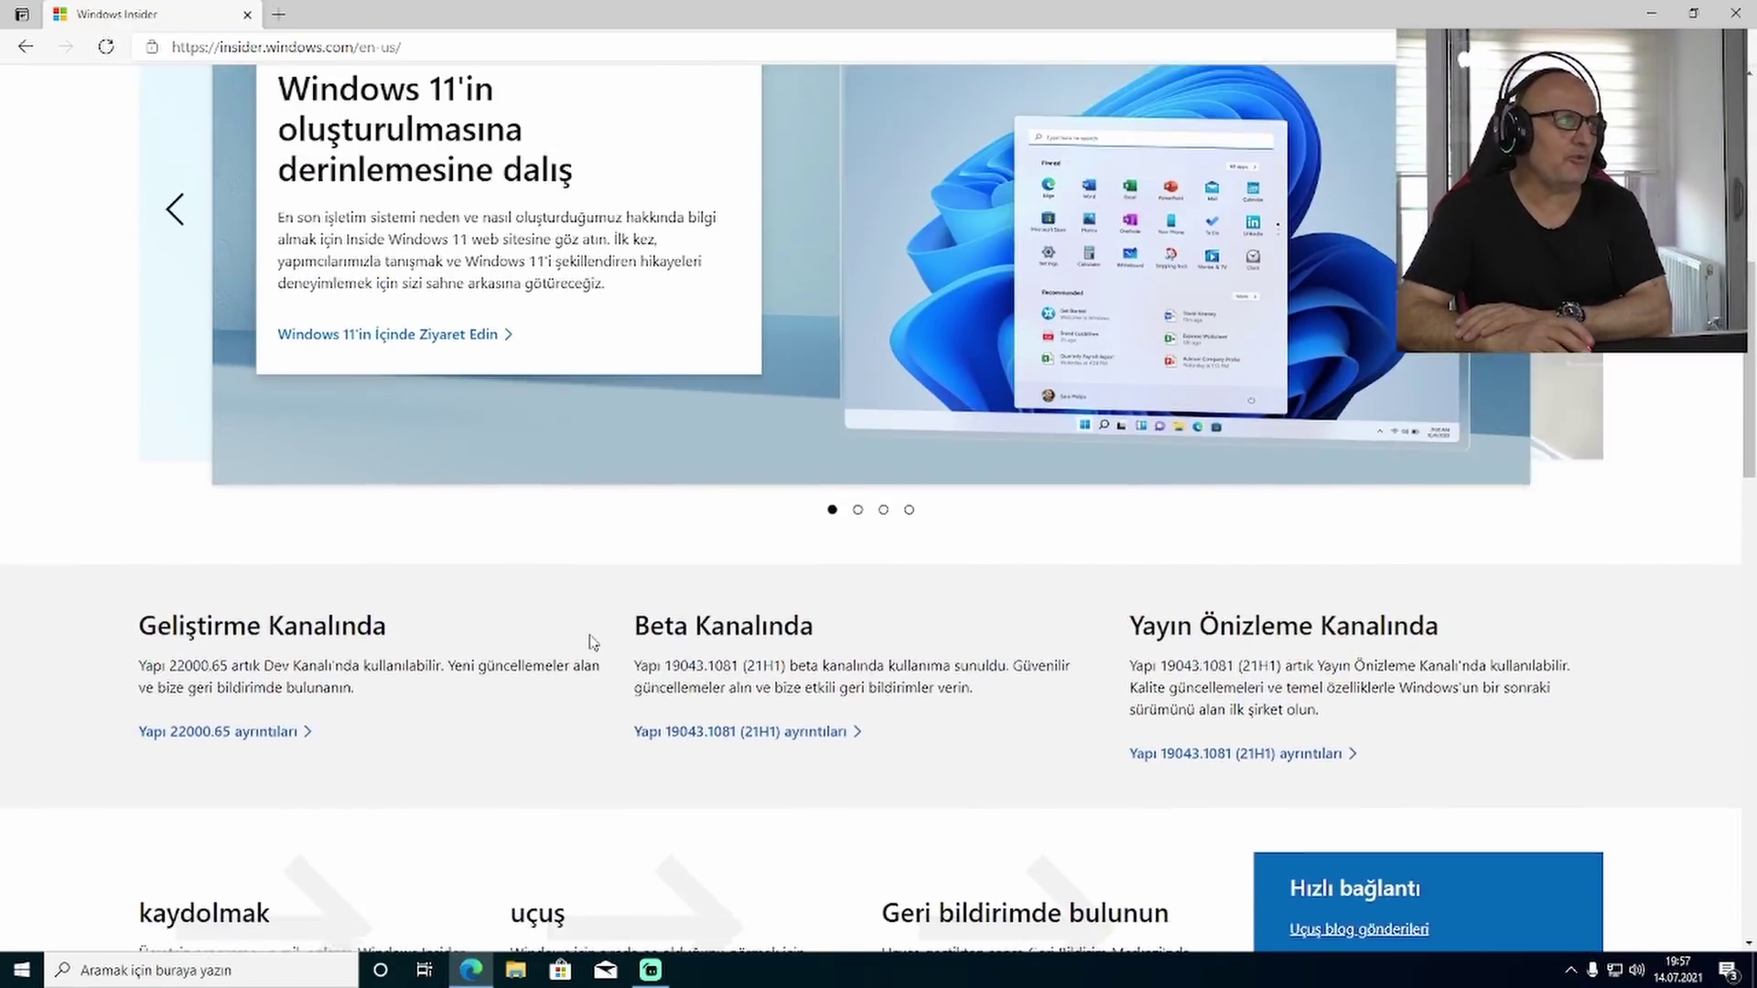
pyautogui.scroll(-5, 590, 639)
pyautogui.scroll(-2, 319, 640)
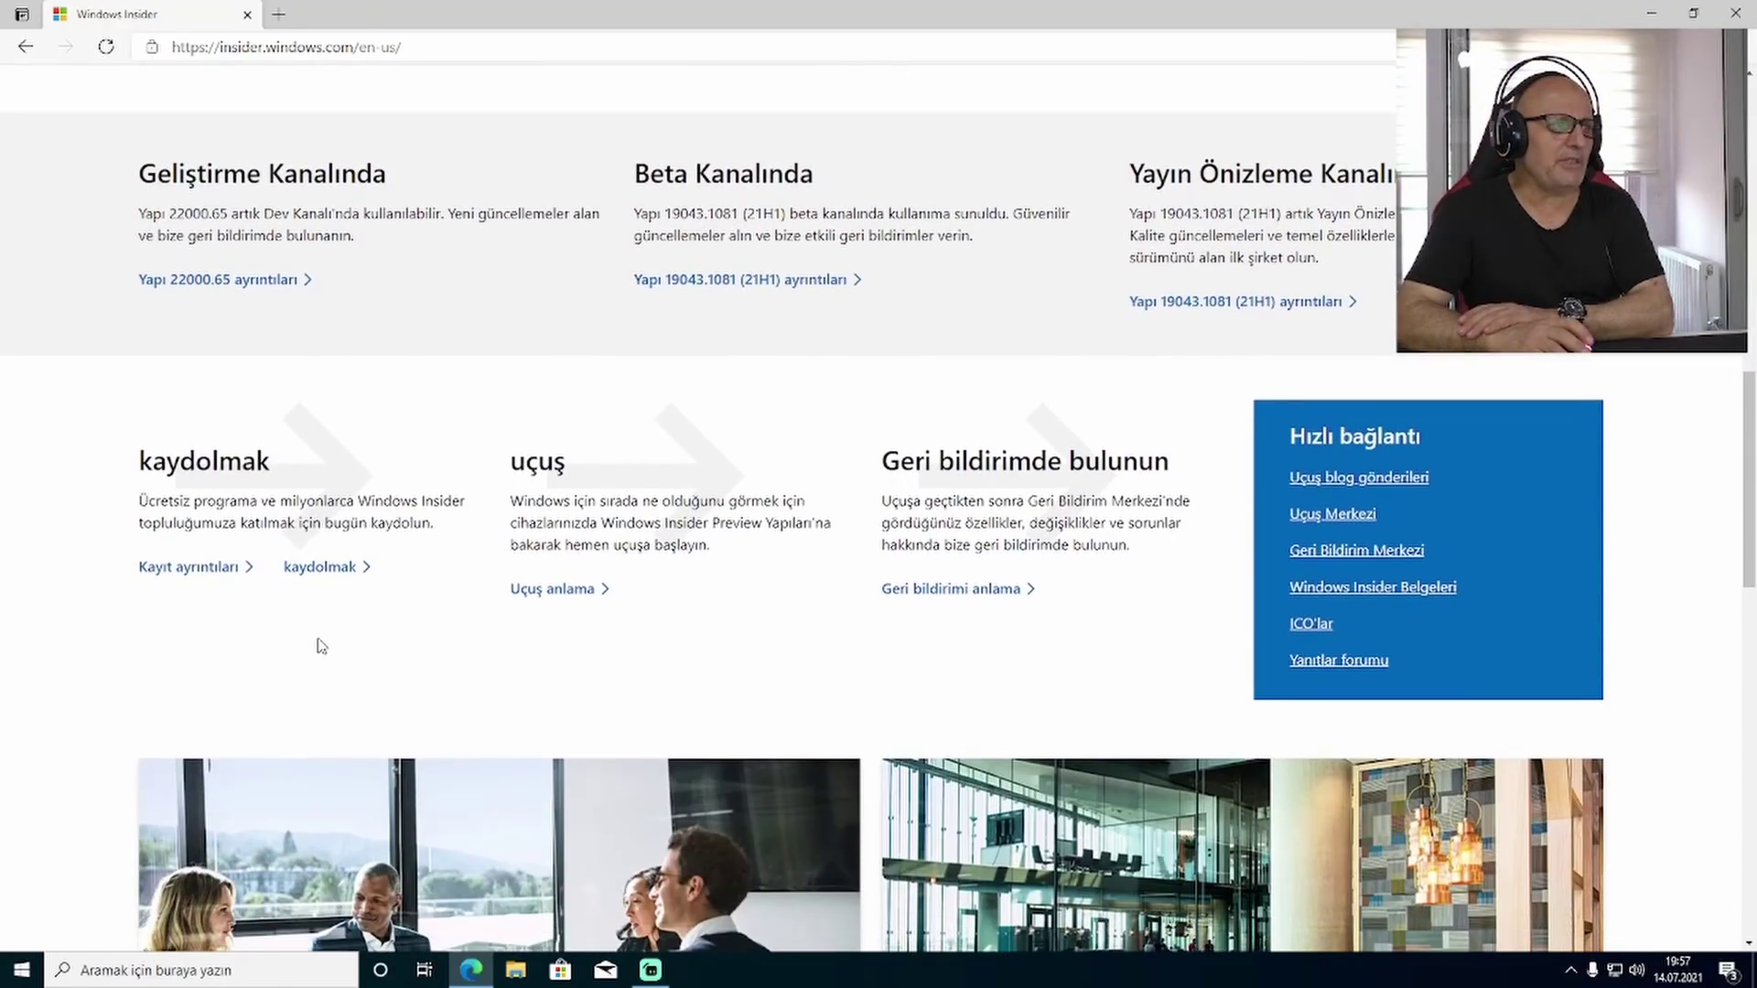
pyautogui.scroll(3, 320, 640)
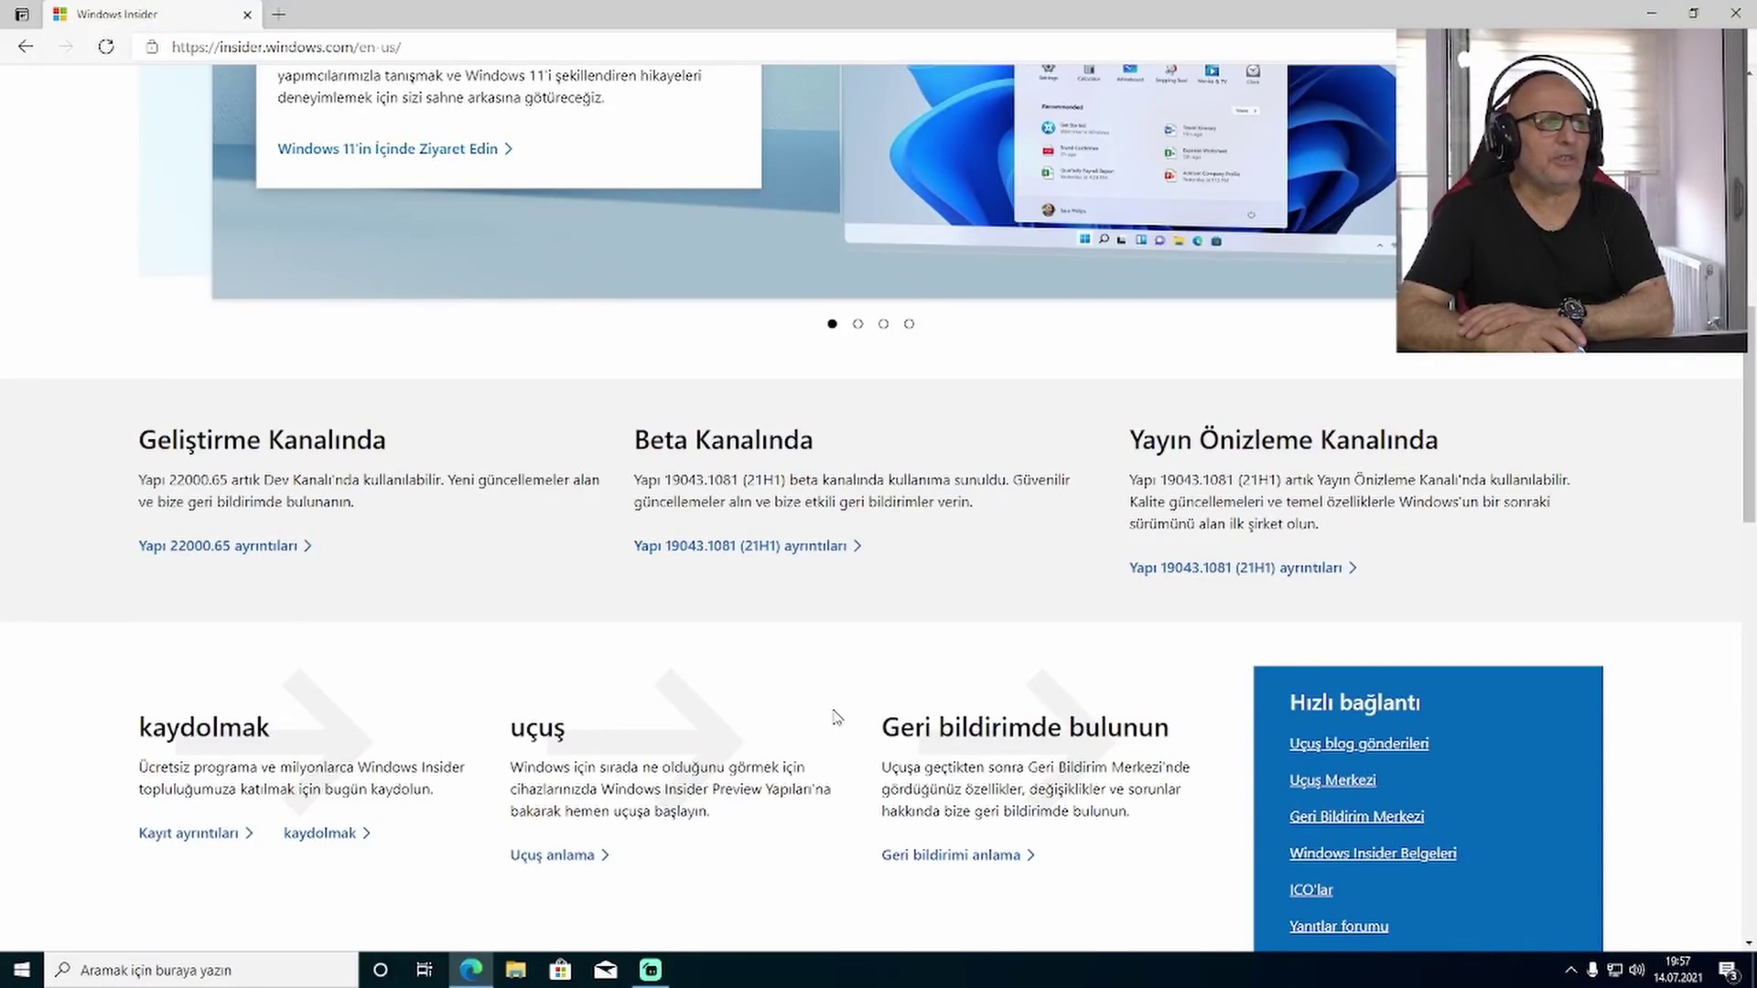
pyautogui.scroll(3, 834, 717)
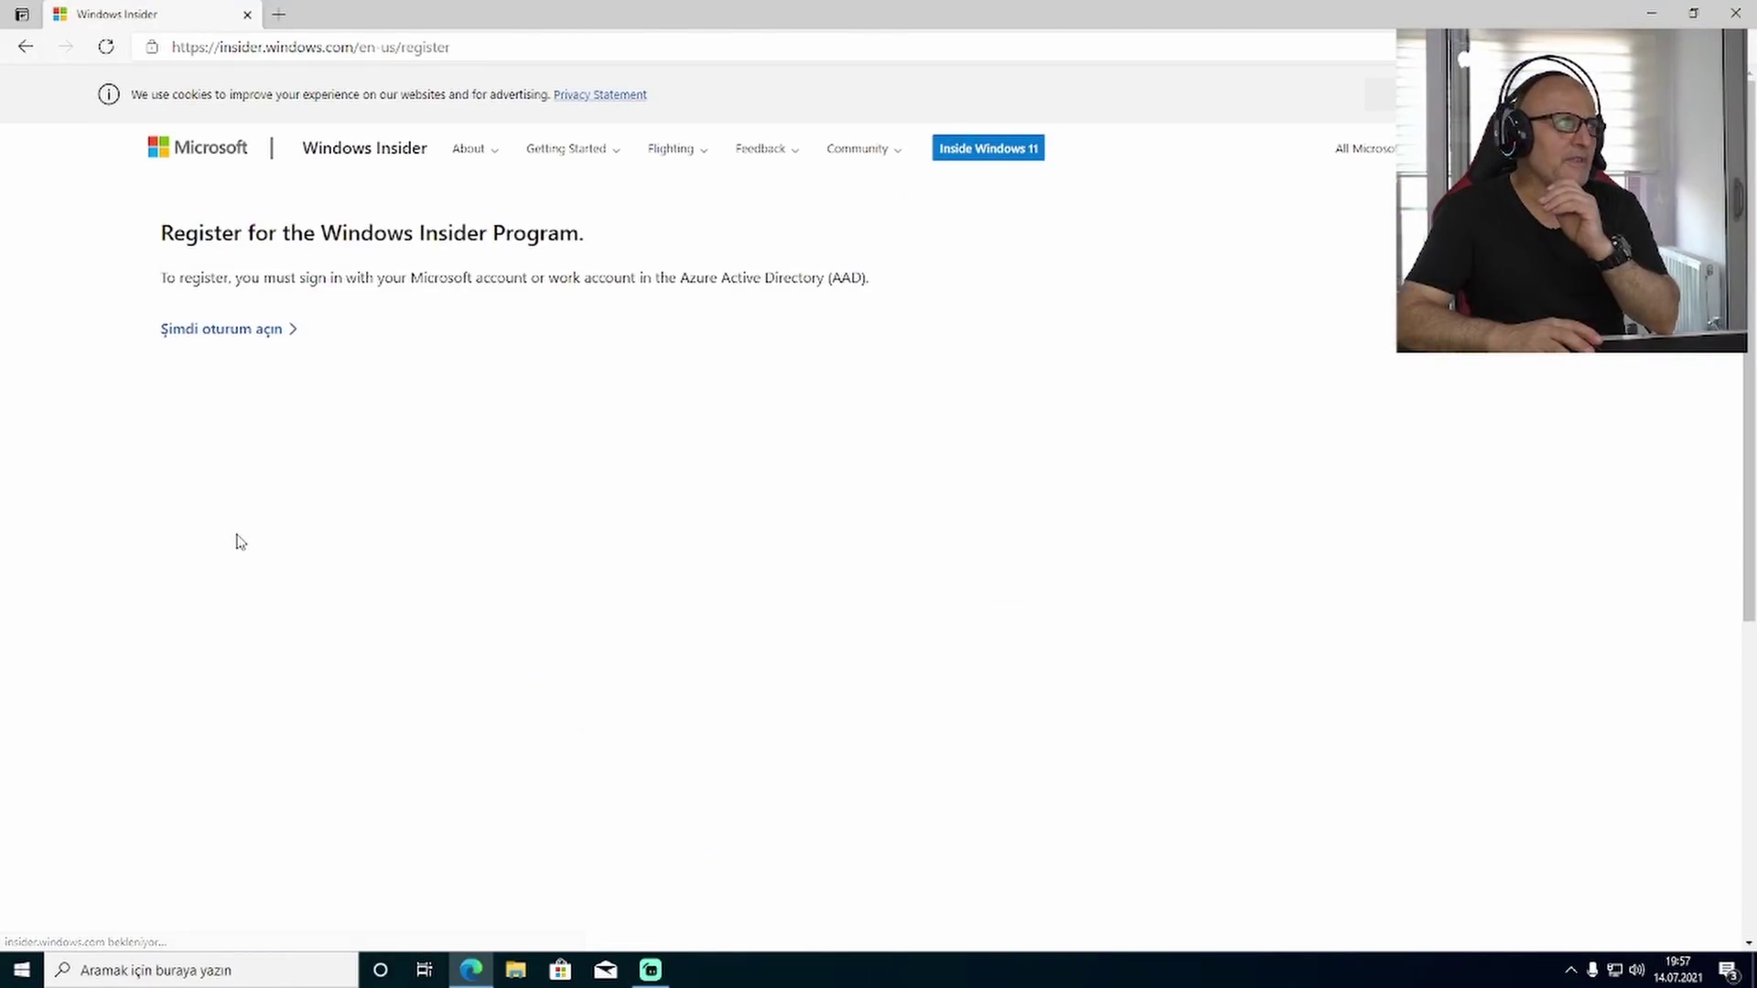
# - Start signing in with 'Şimdi oturum açın' and enter the Microsoft account e-mail
pyautogui.click(206, 334)
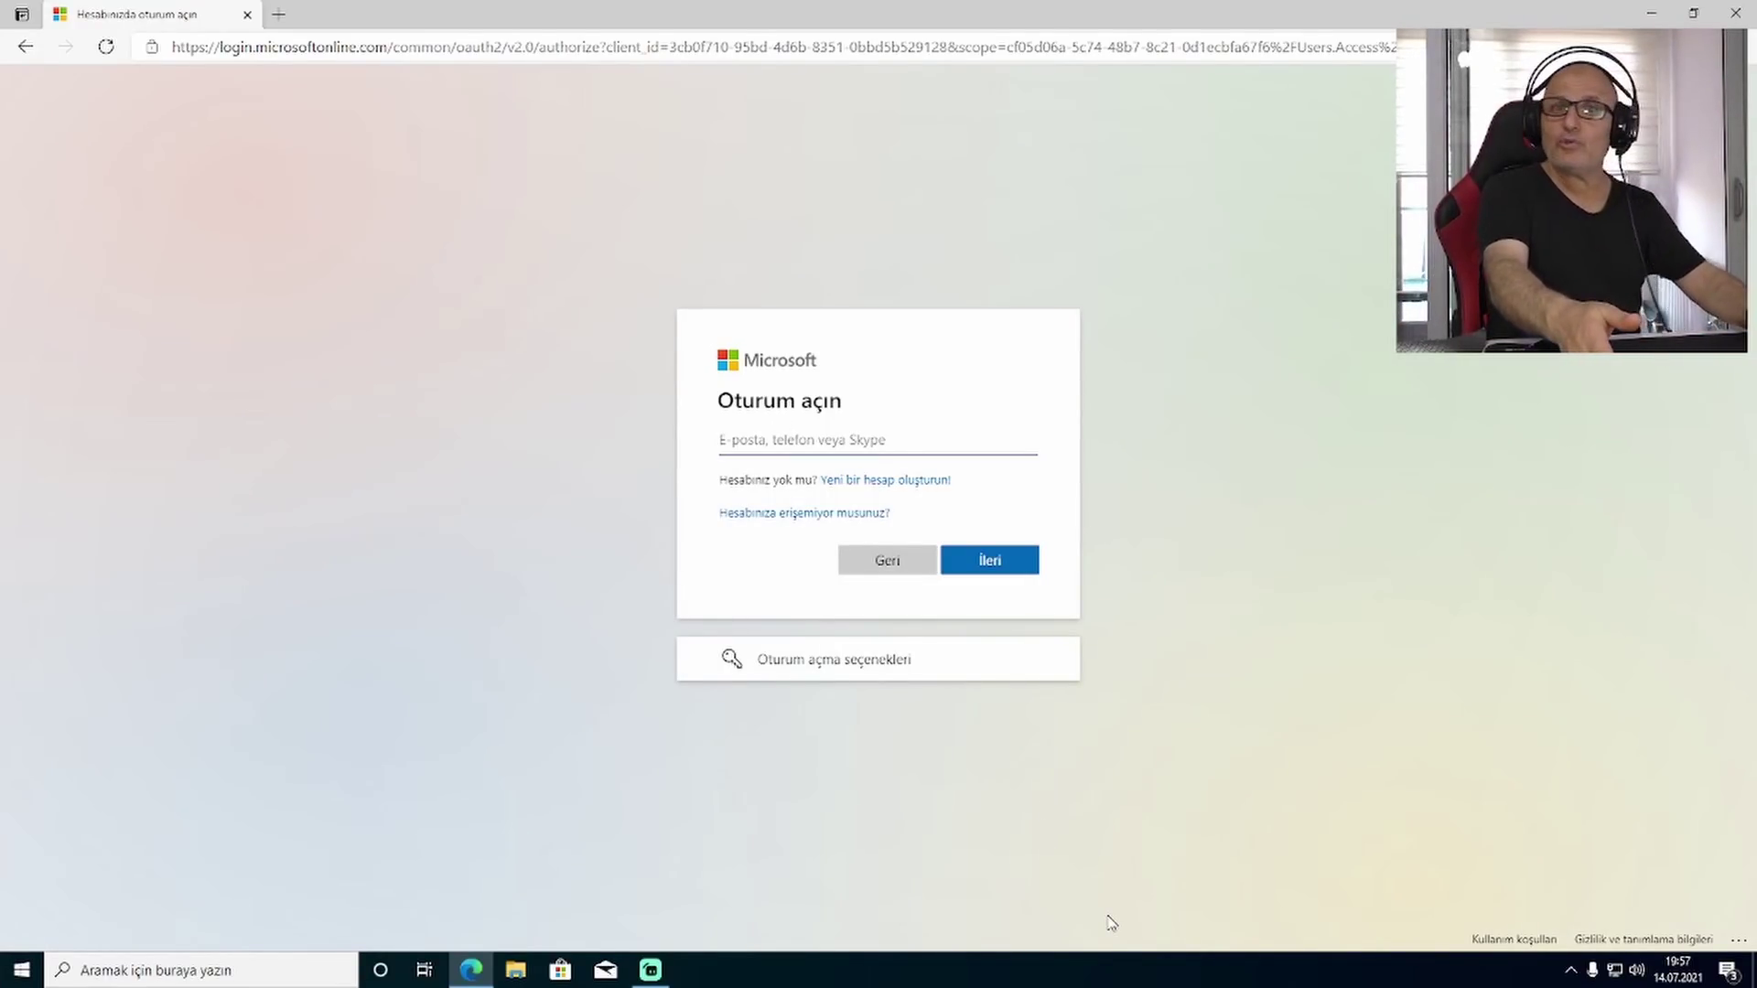
pyautogui.write('delioglu')
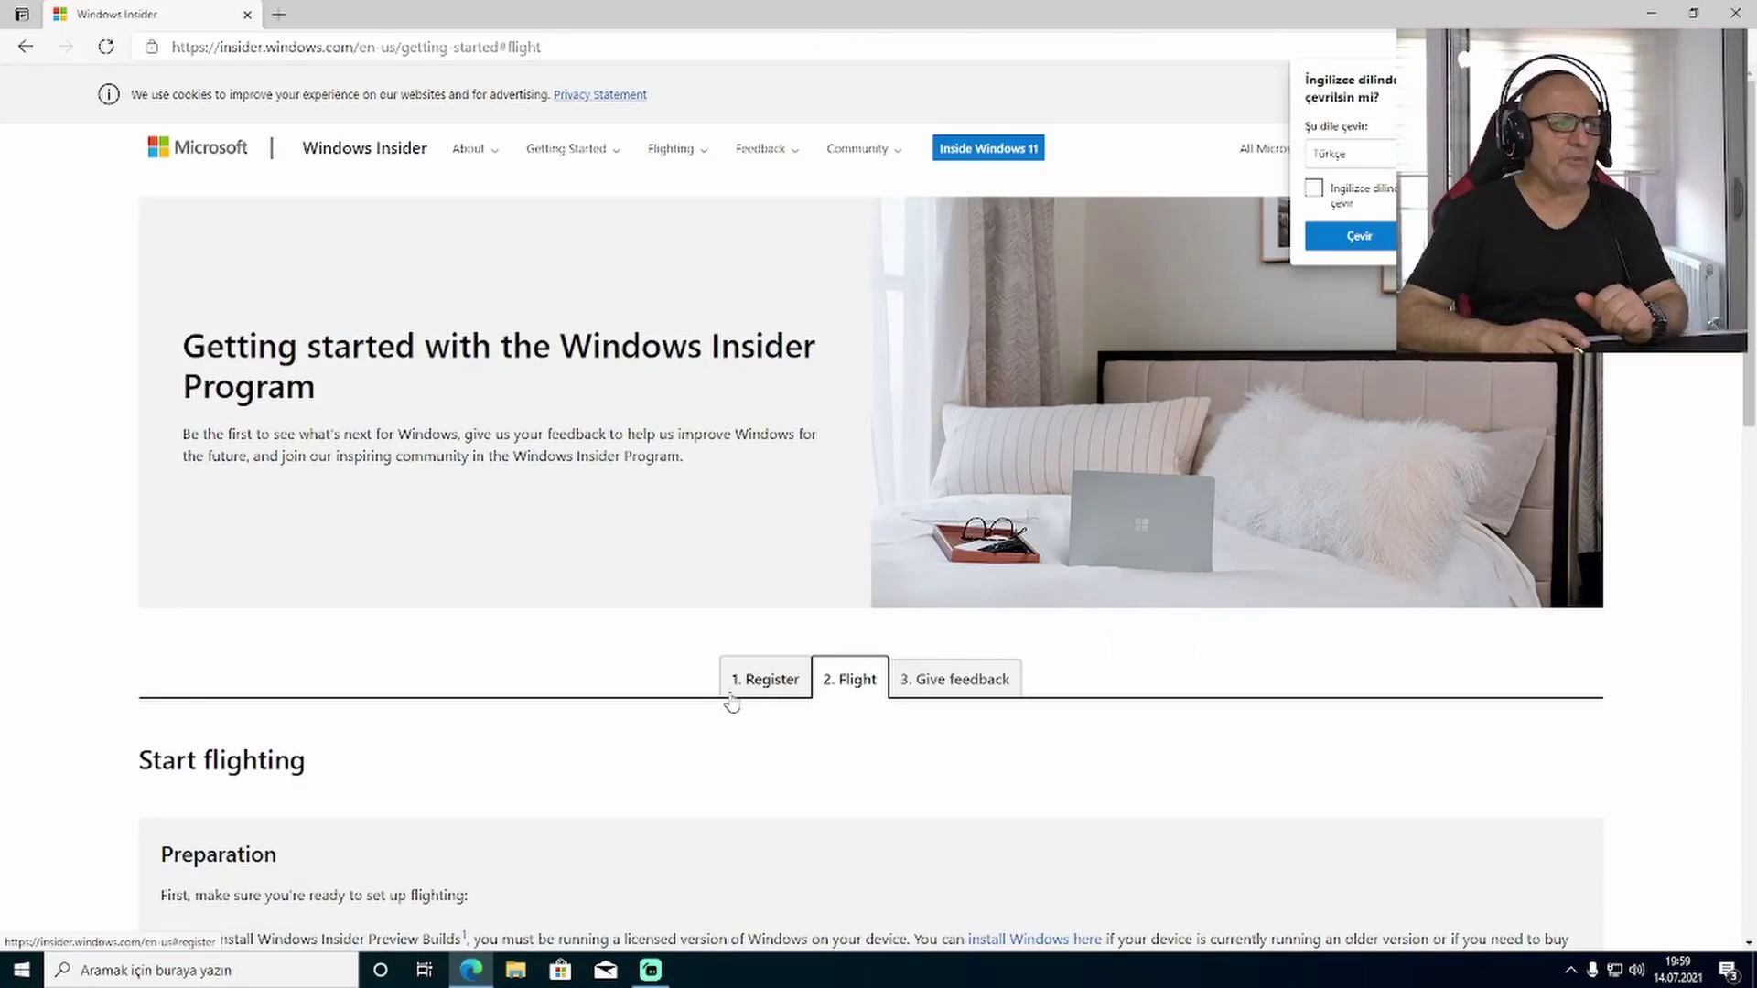
# - Translate the Getting started page into Turkish and follow its link to the Windows Insider settings
pyautogui.scroll(-3, 855, 688)
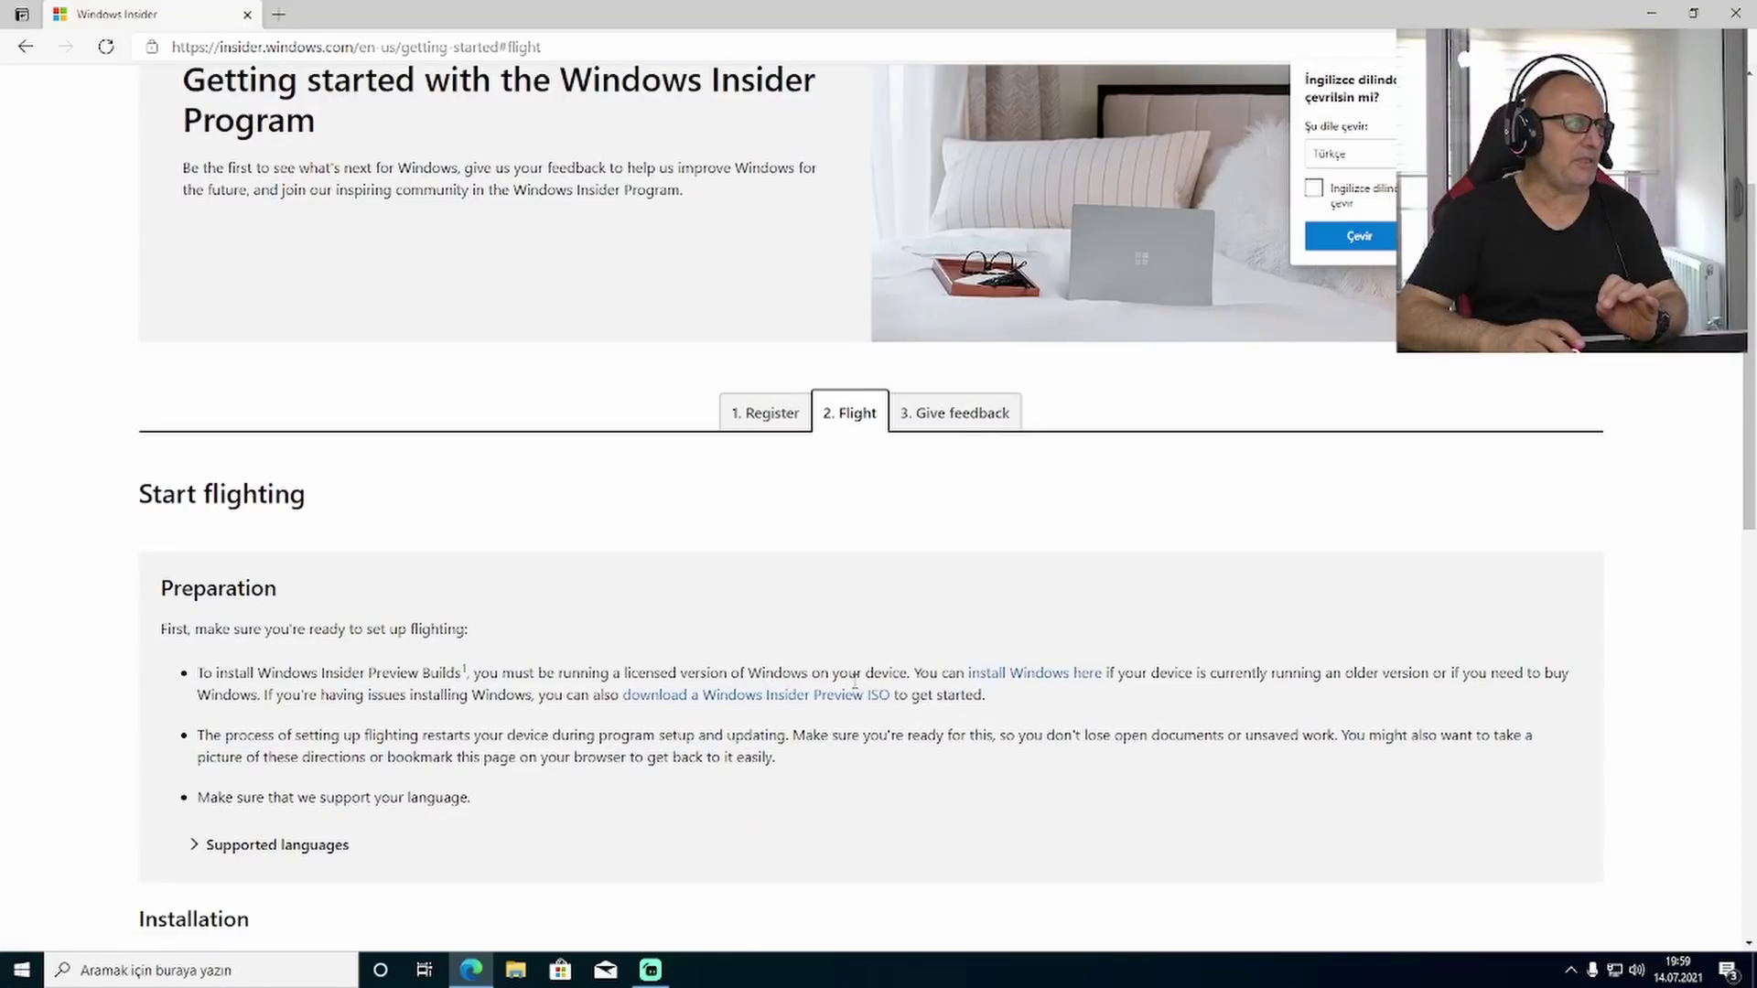
pyautogui.scroll(-2, 856, 688)
pyautogui.rightClick(807, 449)
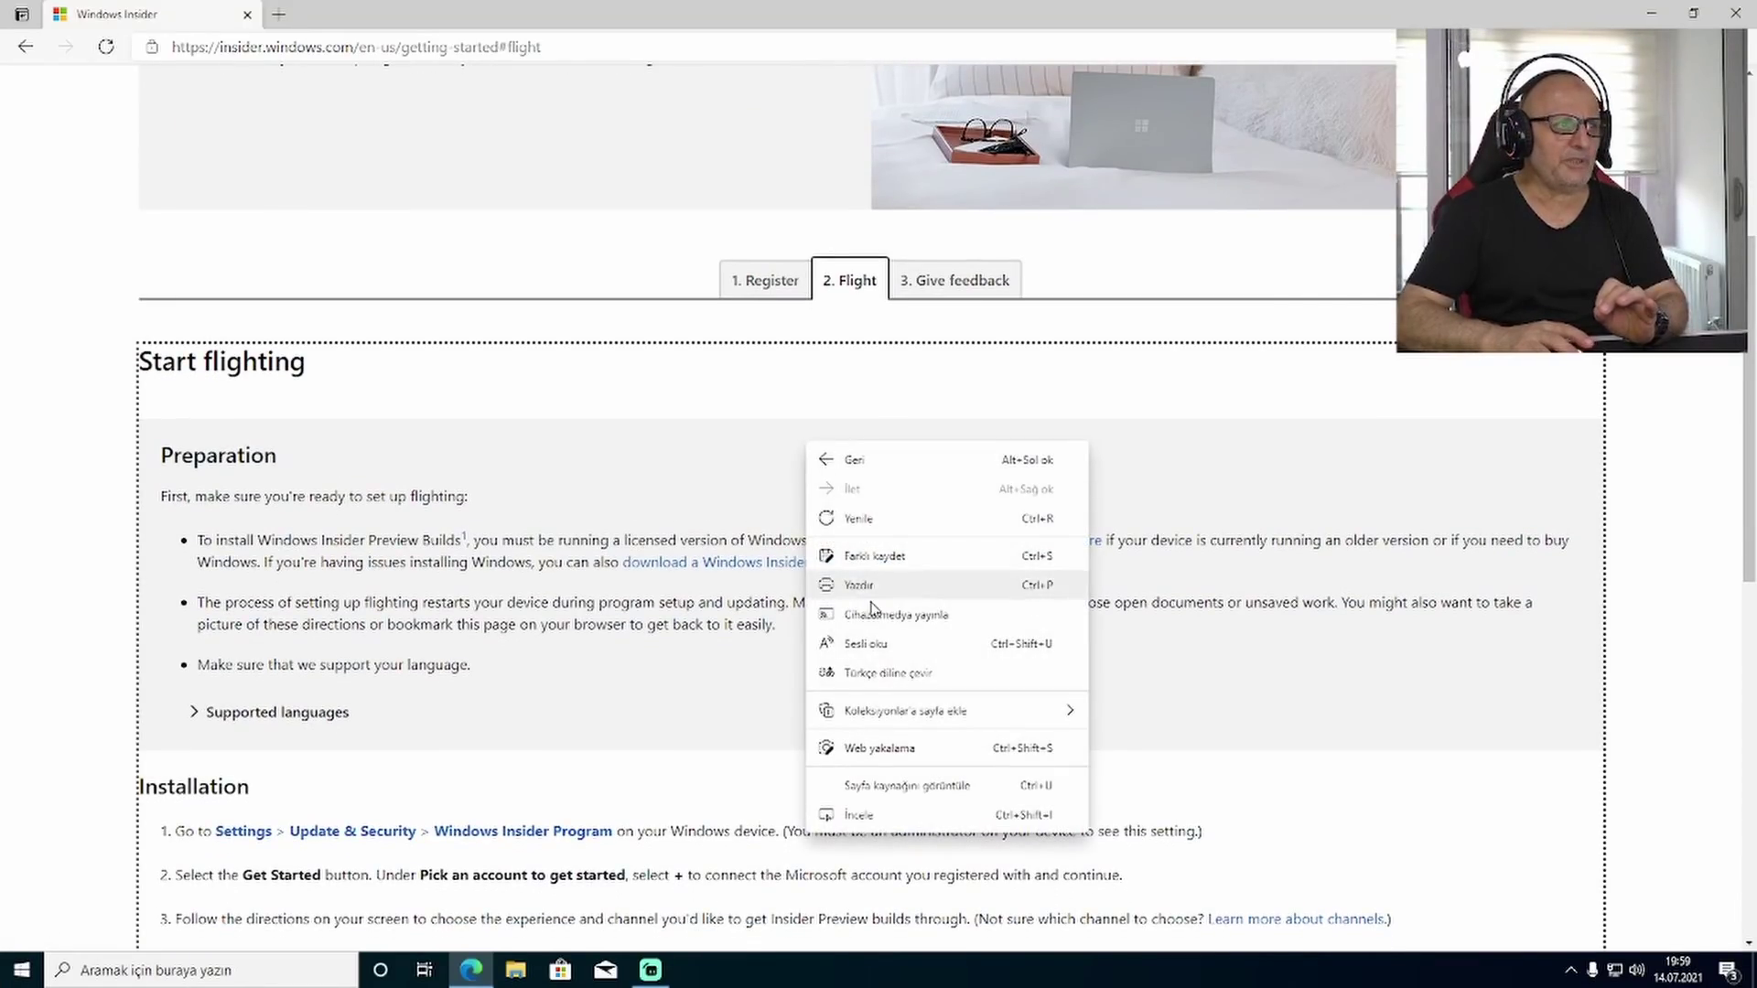
pyautogui.click(863, 674)
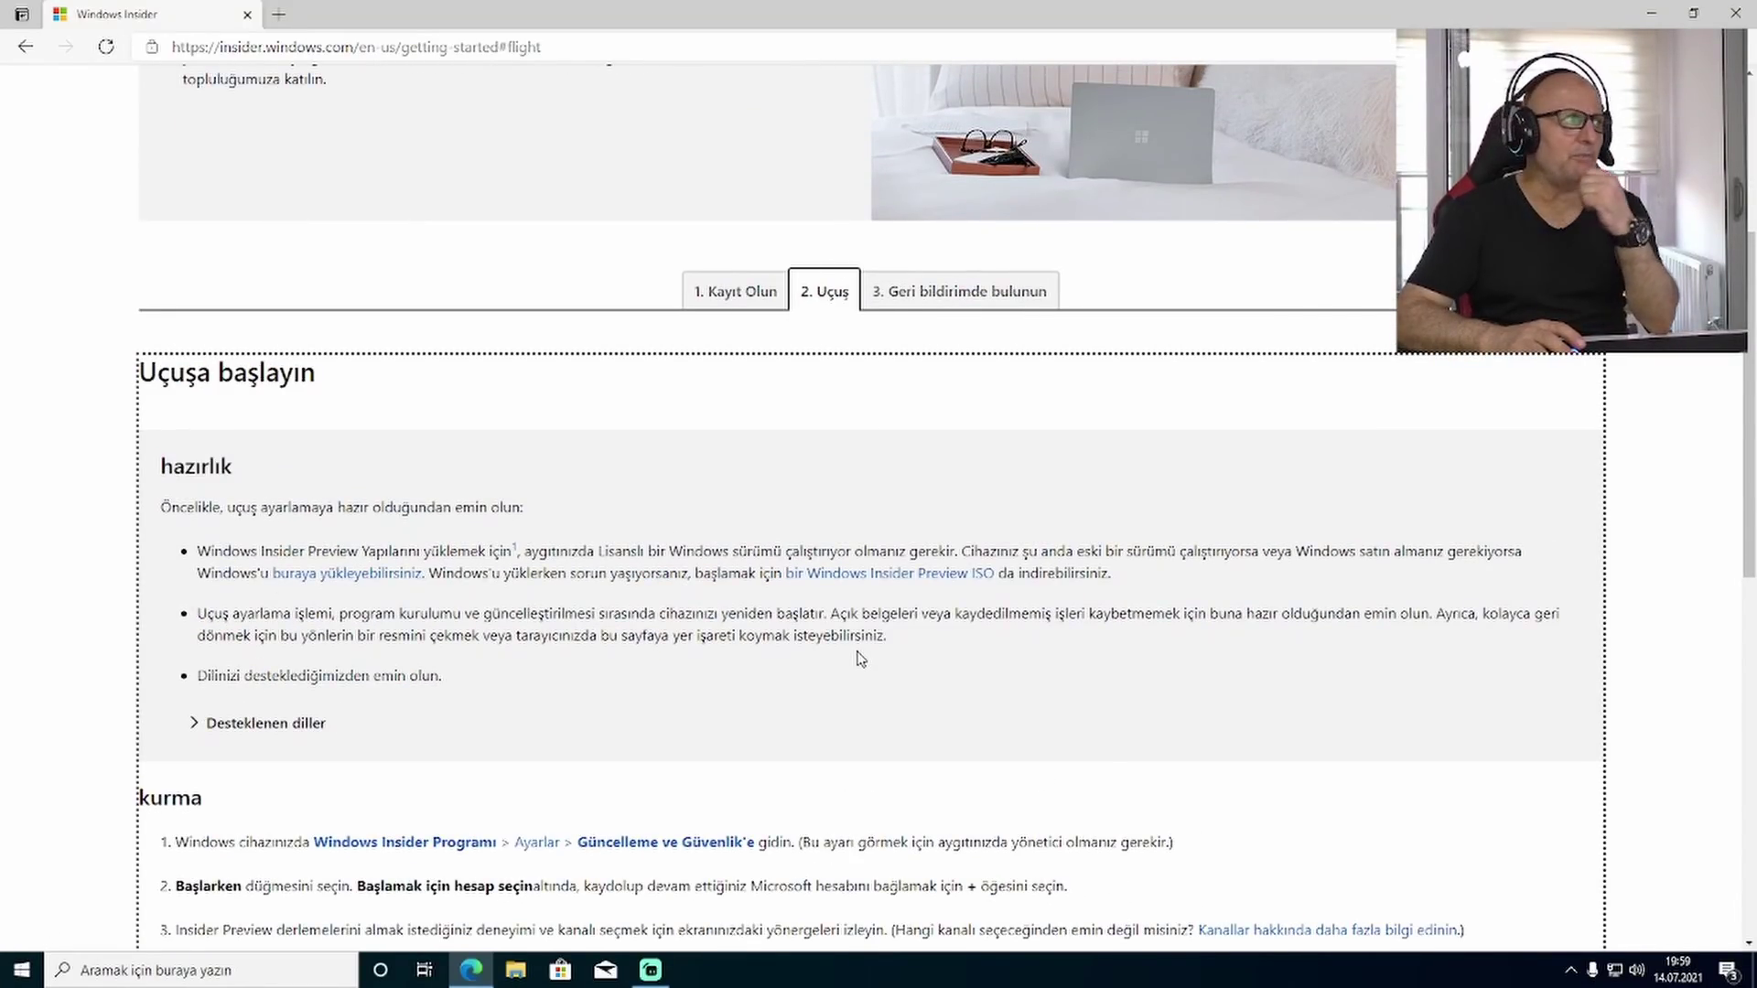
pyautogui.scroll(-4, 544, 434)
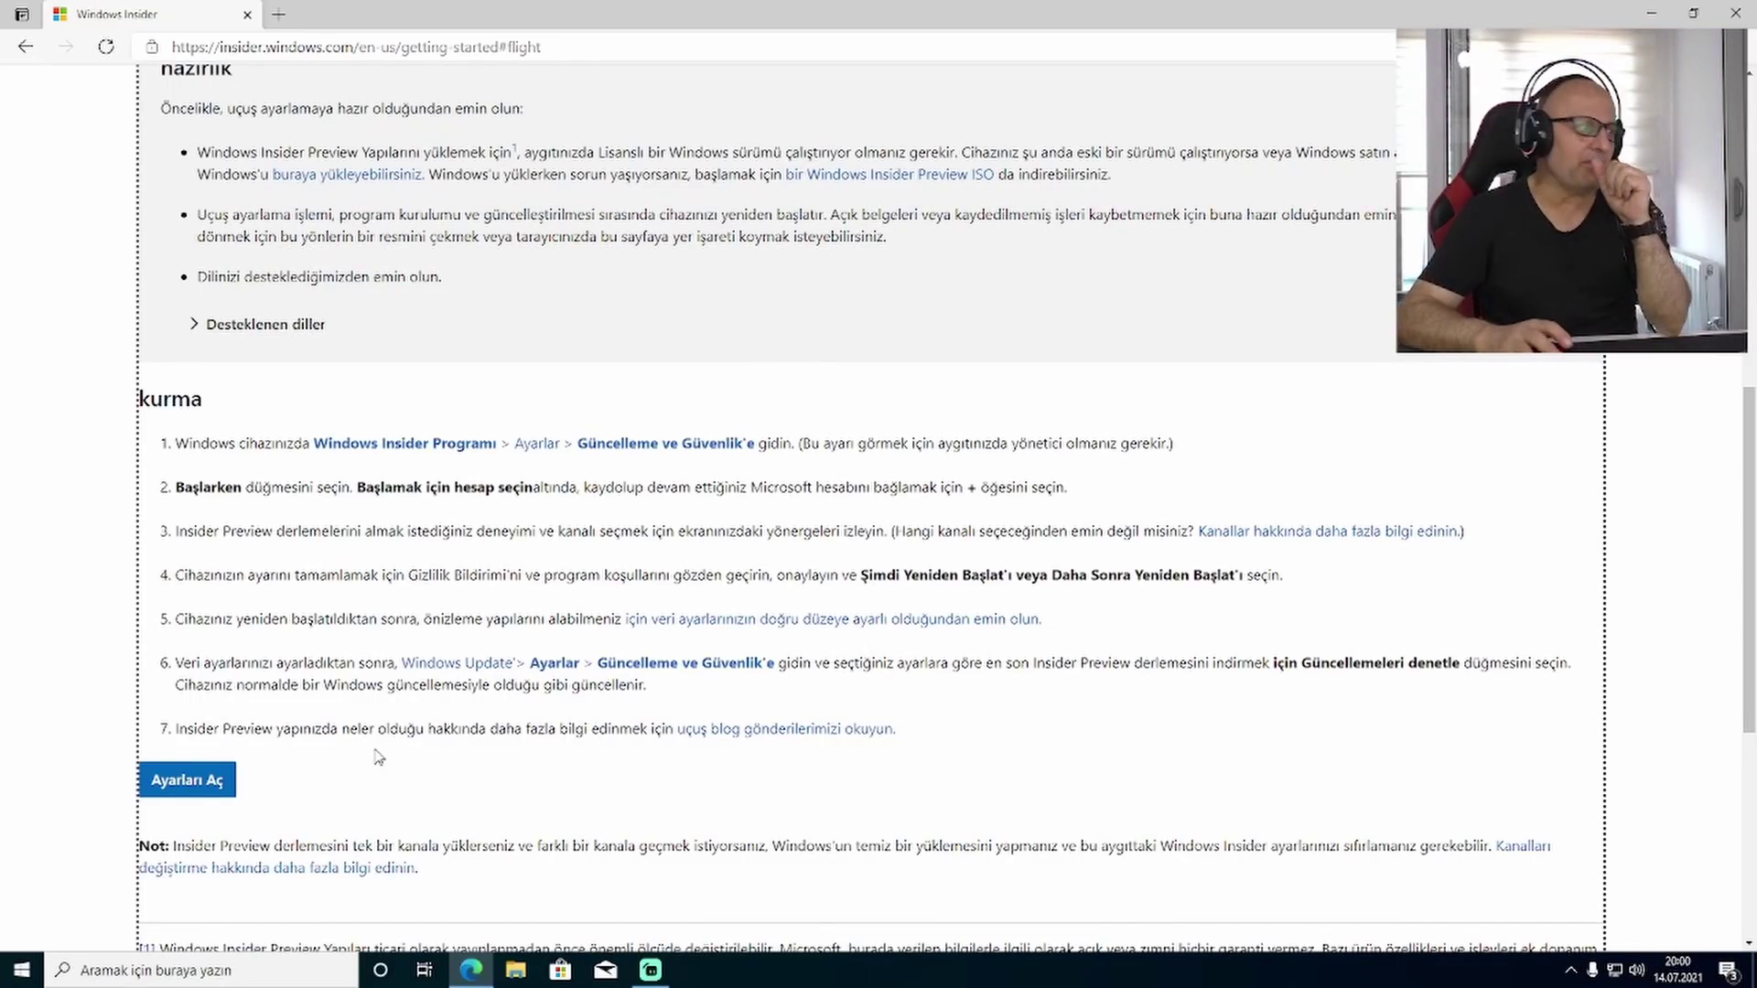
pyautogui.click(199, 787)
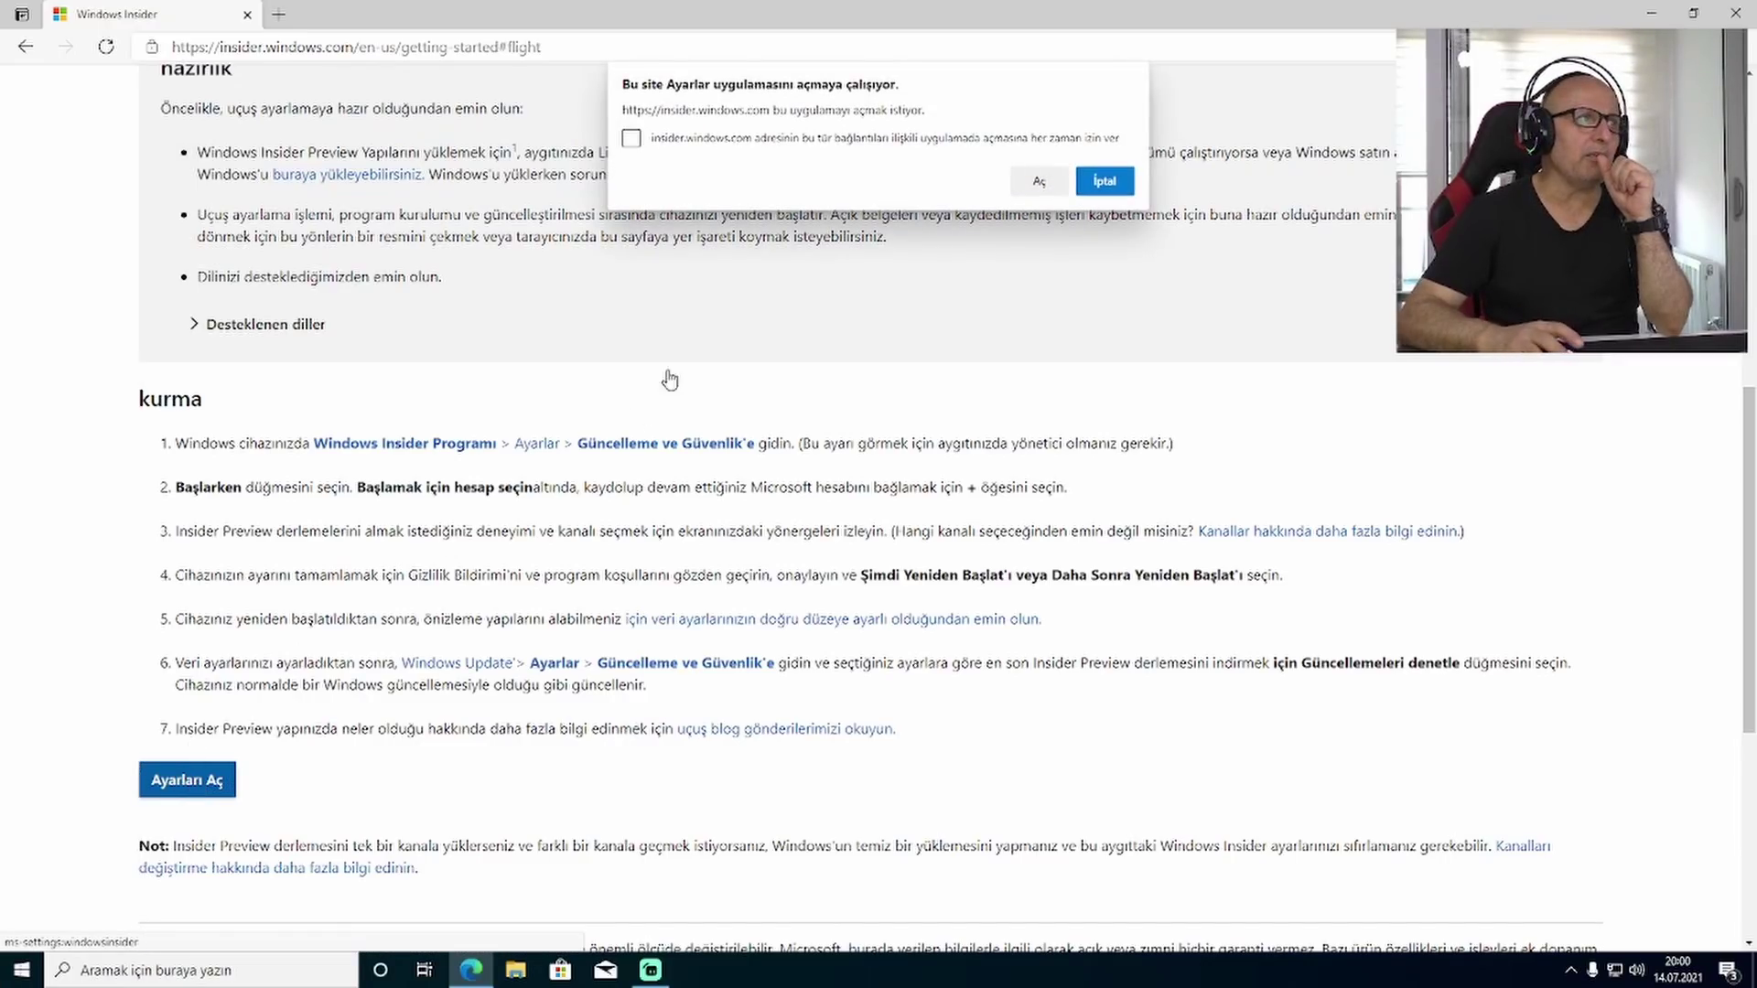
# - Always allow the Insider site to open Settings, launch it, and maximise the Settings window
pyautogui.click(631, 138)
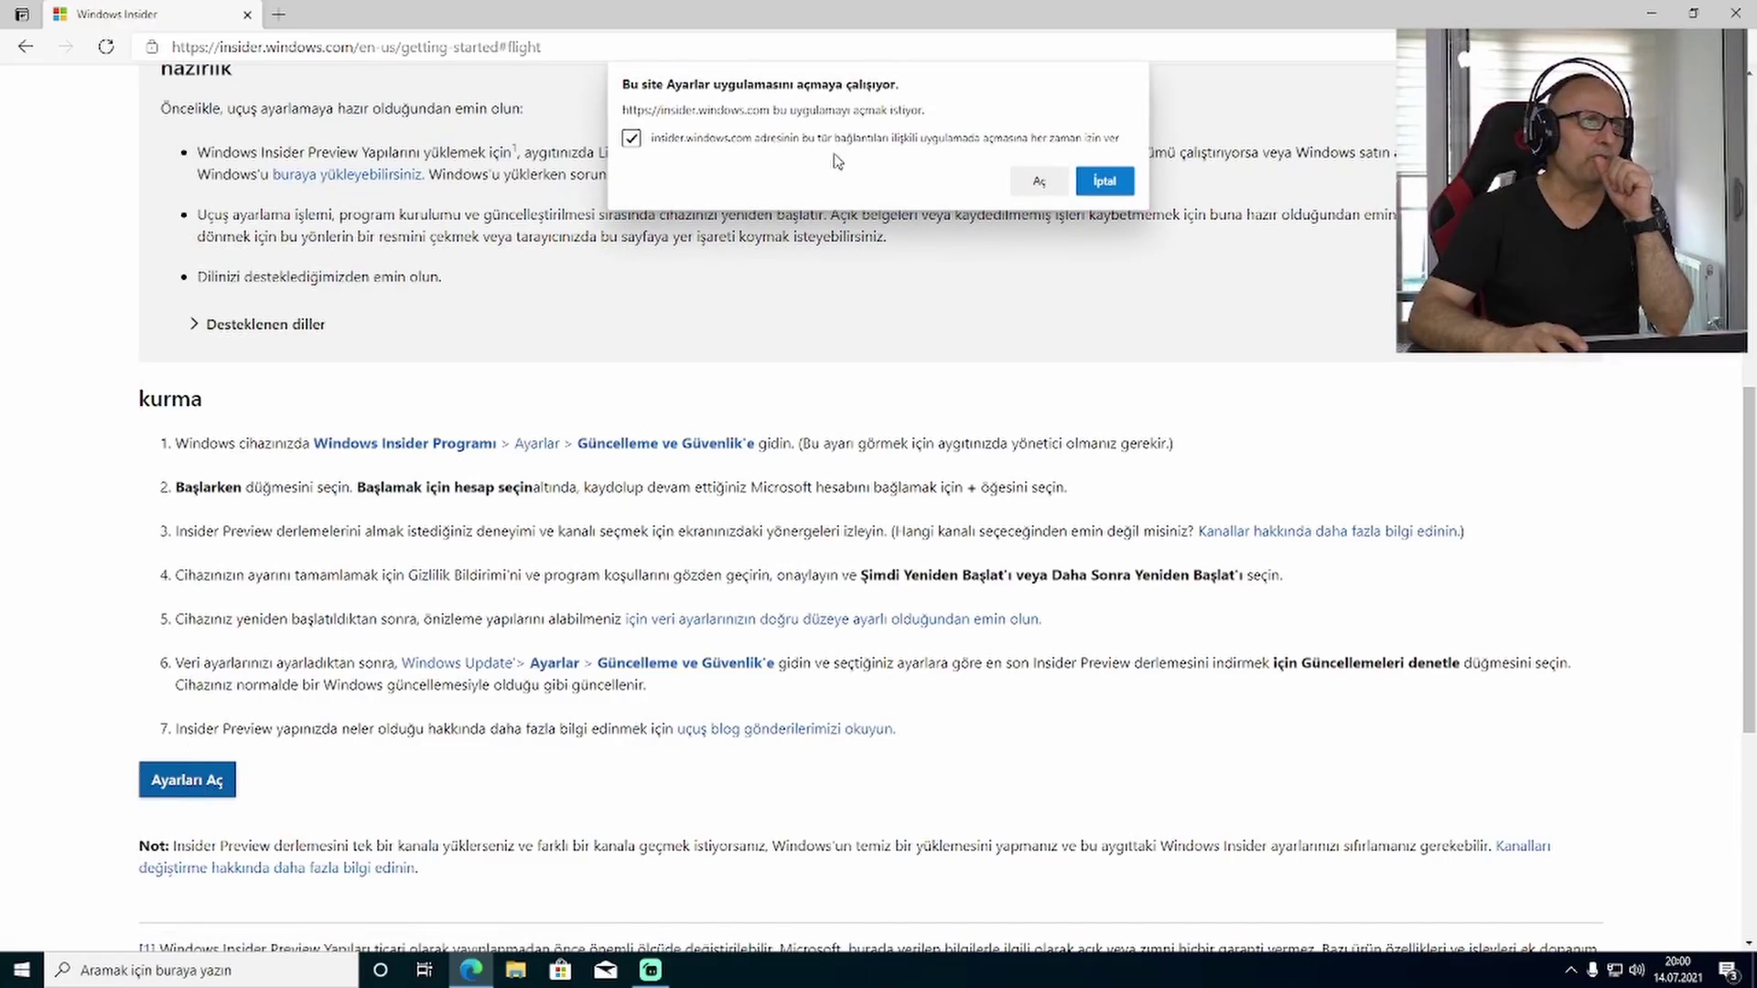
pyautogui.click(1040, 182)
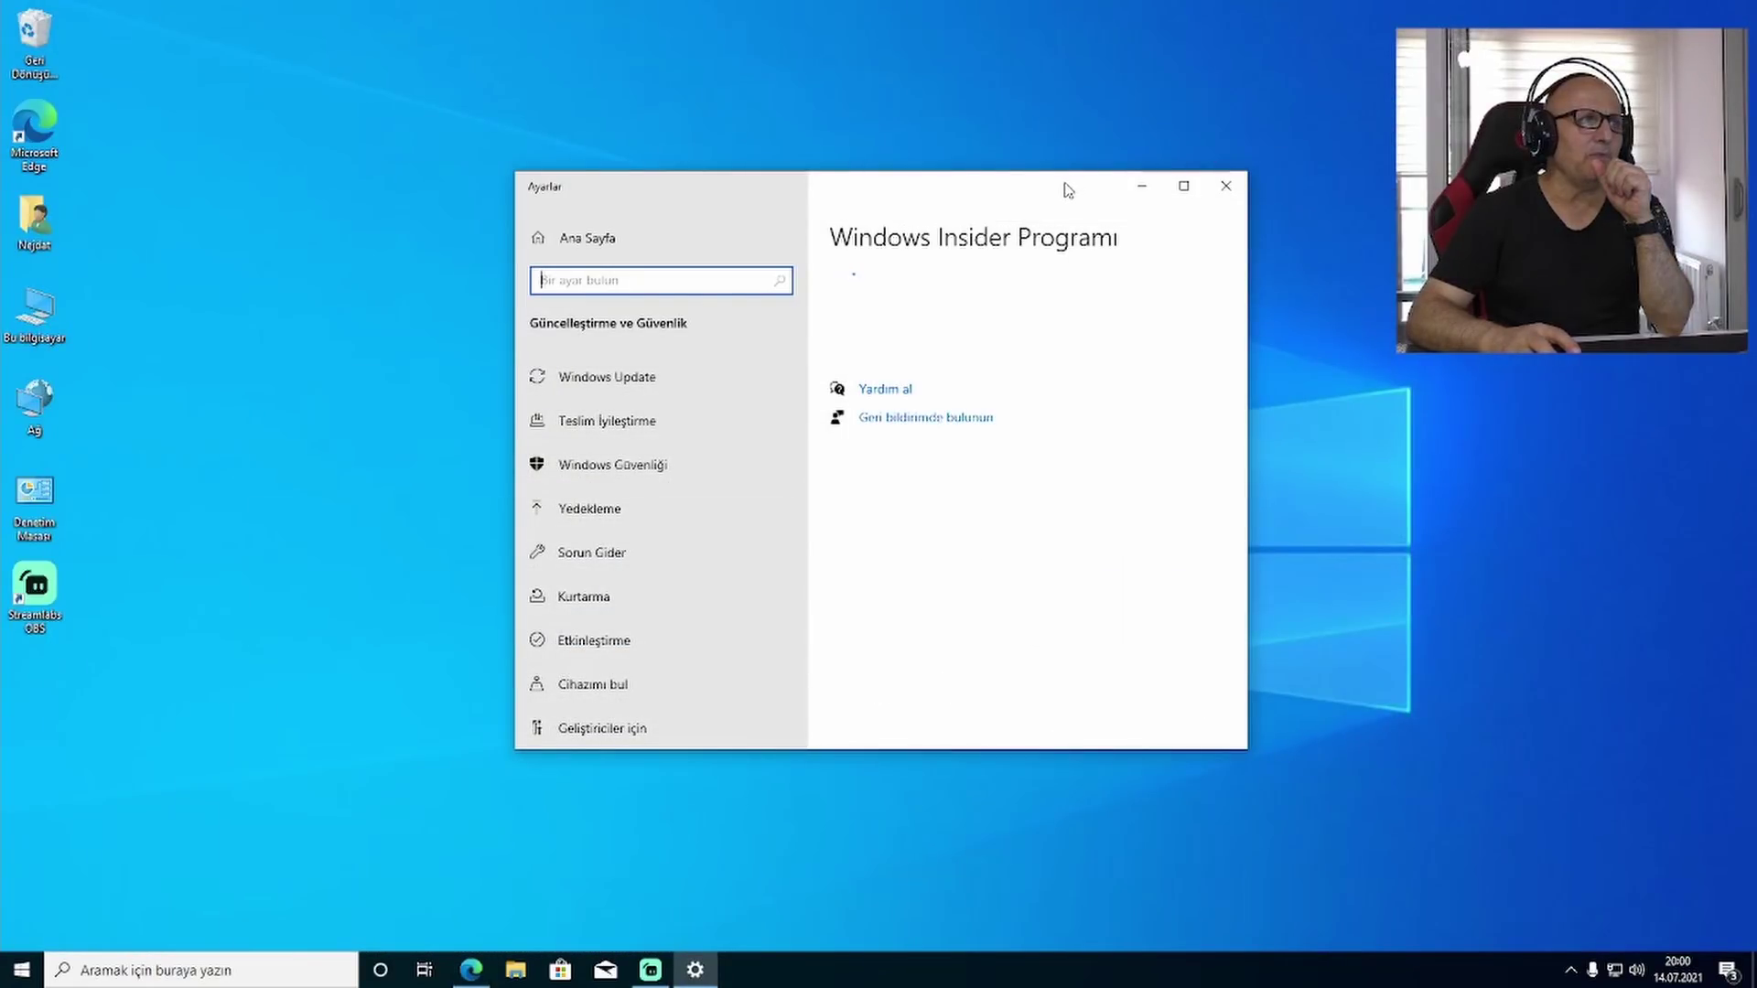
pyautogui.doubleClick(1062, 184)
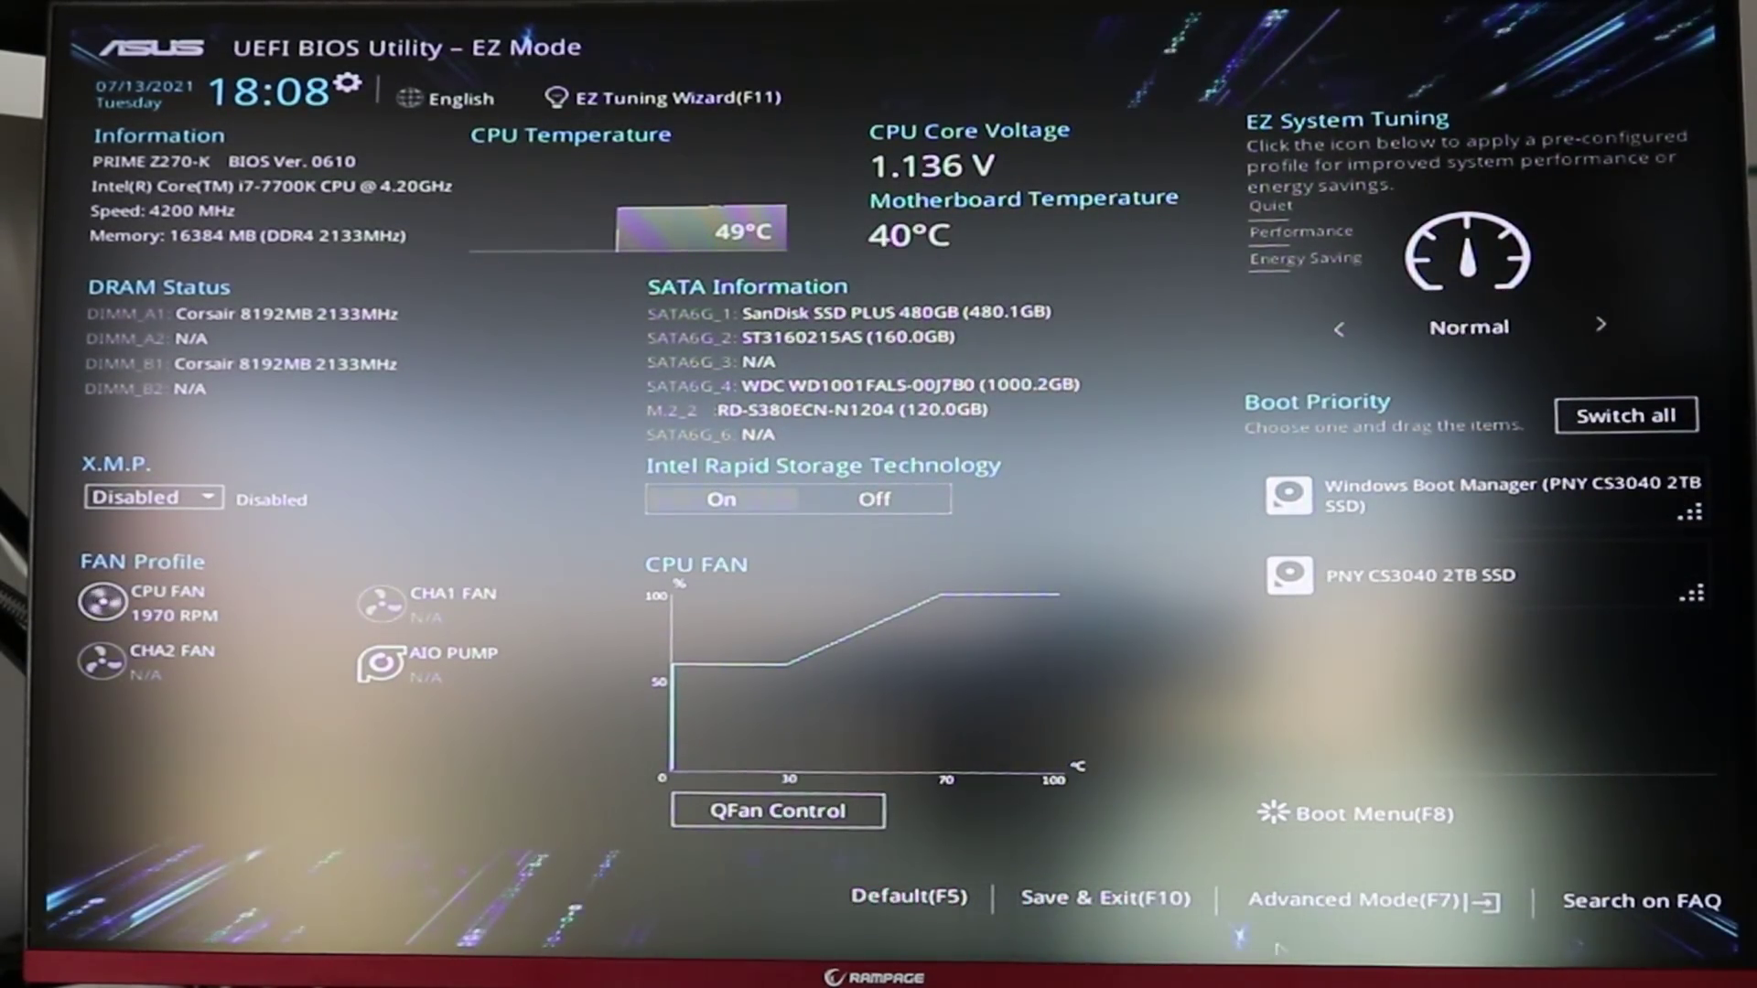
# - Set Platform Trust Technology to Enabled under Advanced > PCH-FW Configuration, then Save Changes & Reset
pyautogui.click(1310, 902)
pyautogui.click(695, 135)
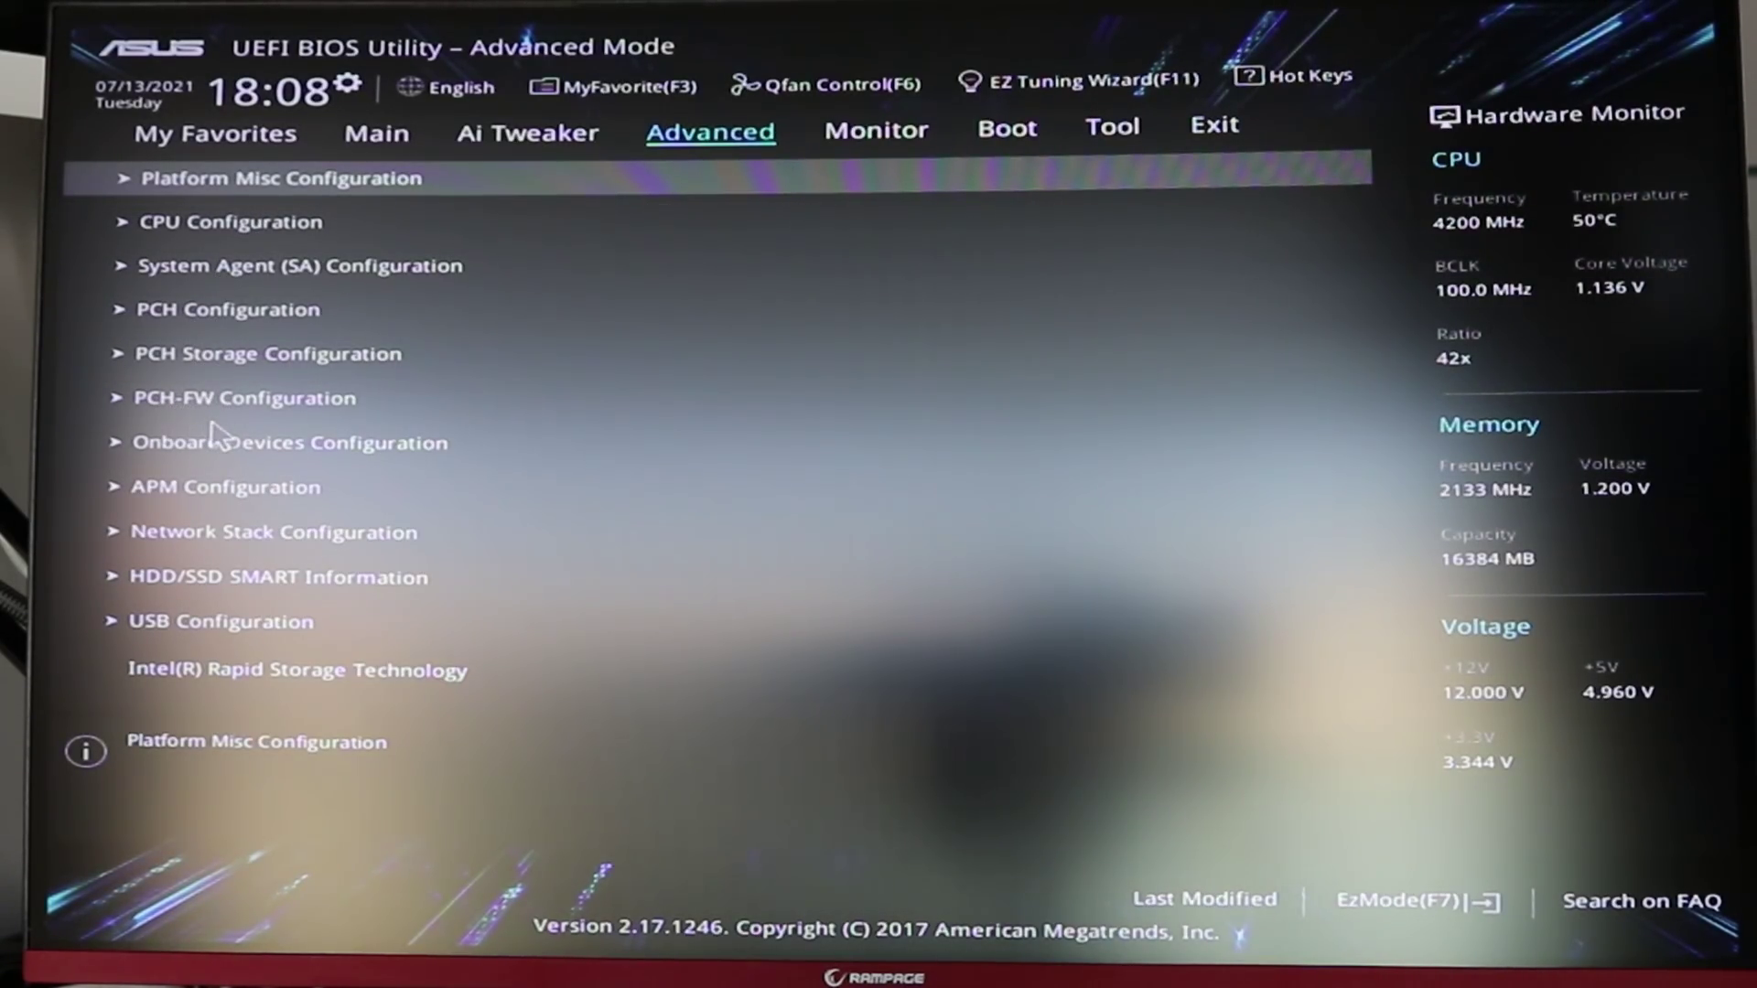
pyautogui.click(242, 398)
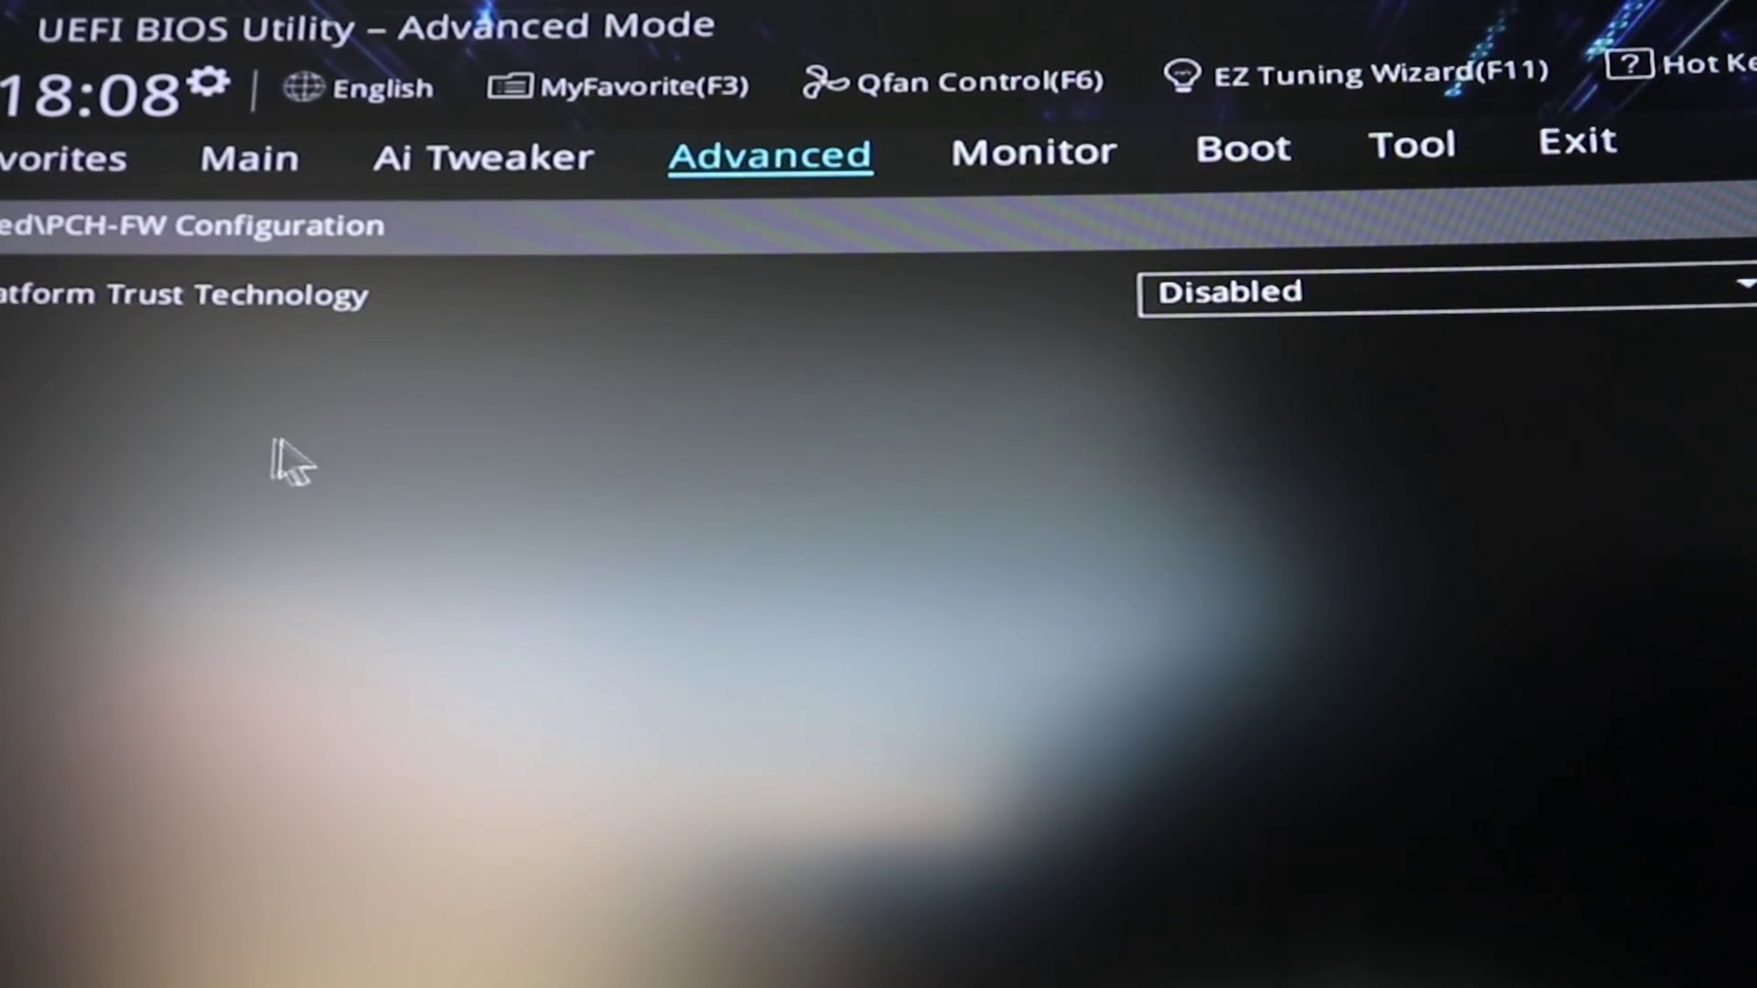
pyautogui.click(1676, 303)
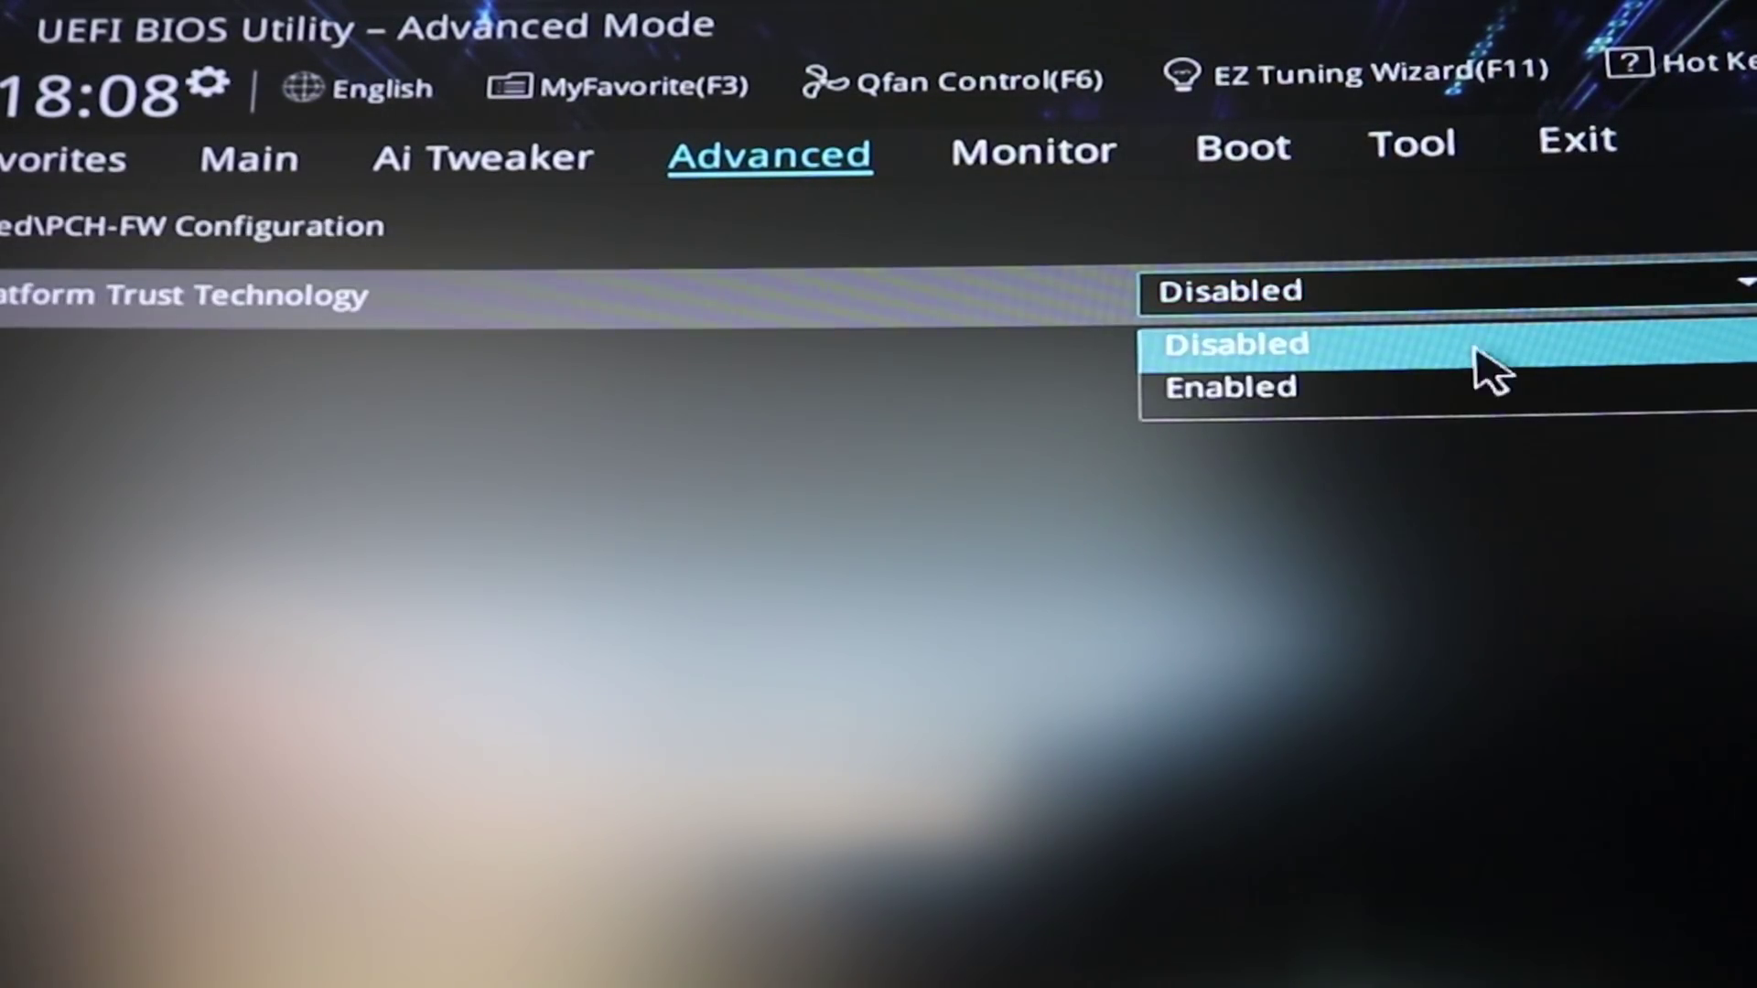
pyautogui.click(1249, 389)
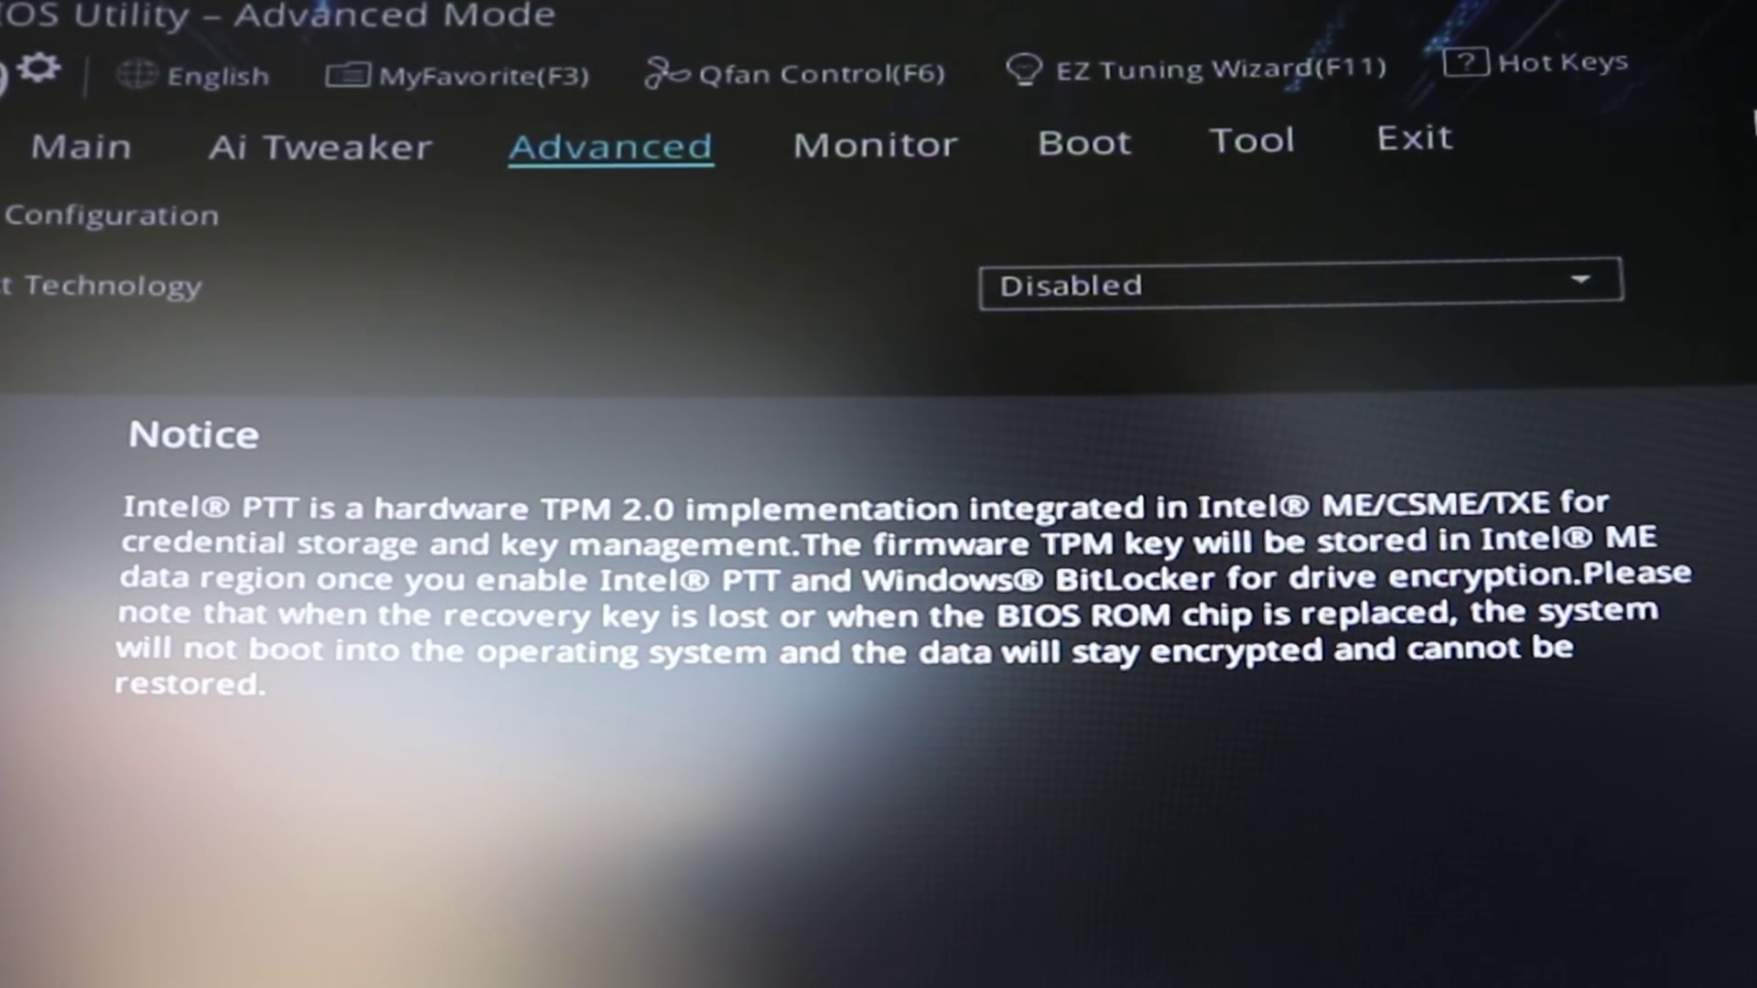
pyautogui.press('Return')
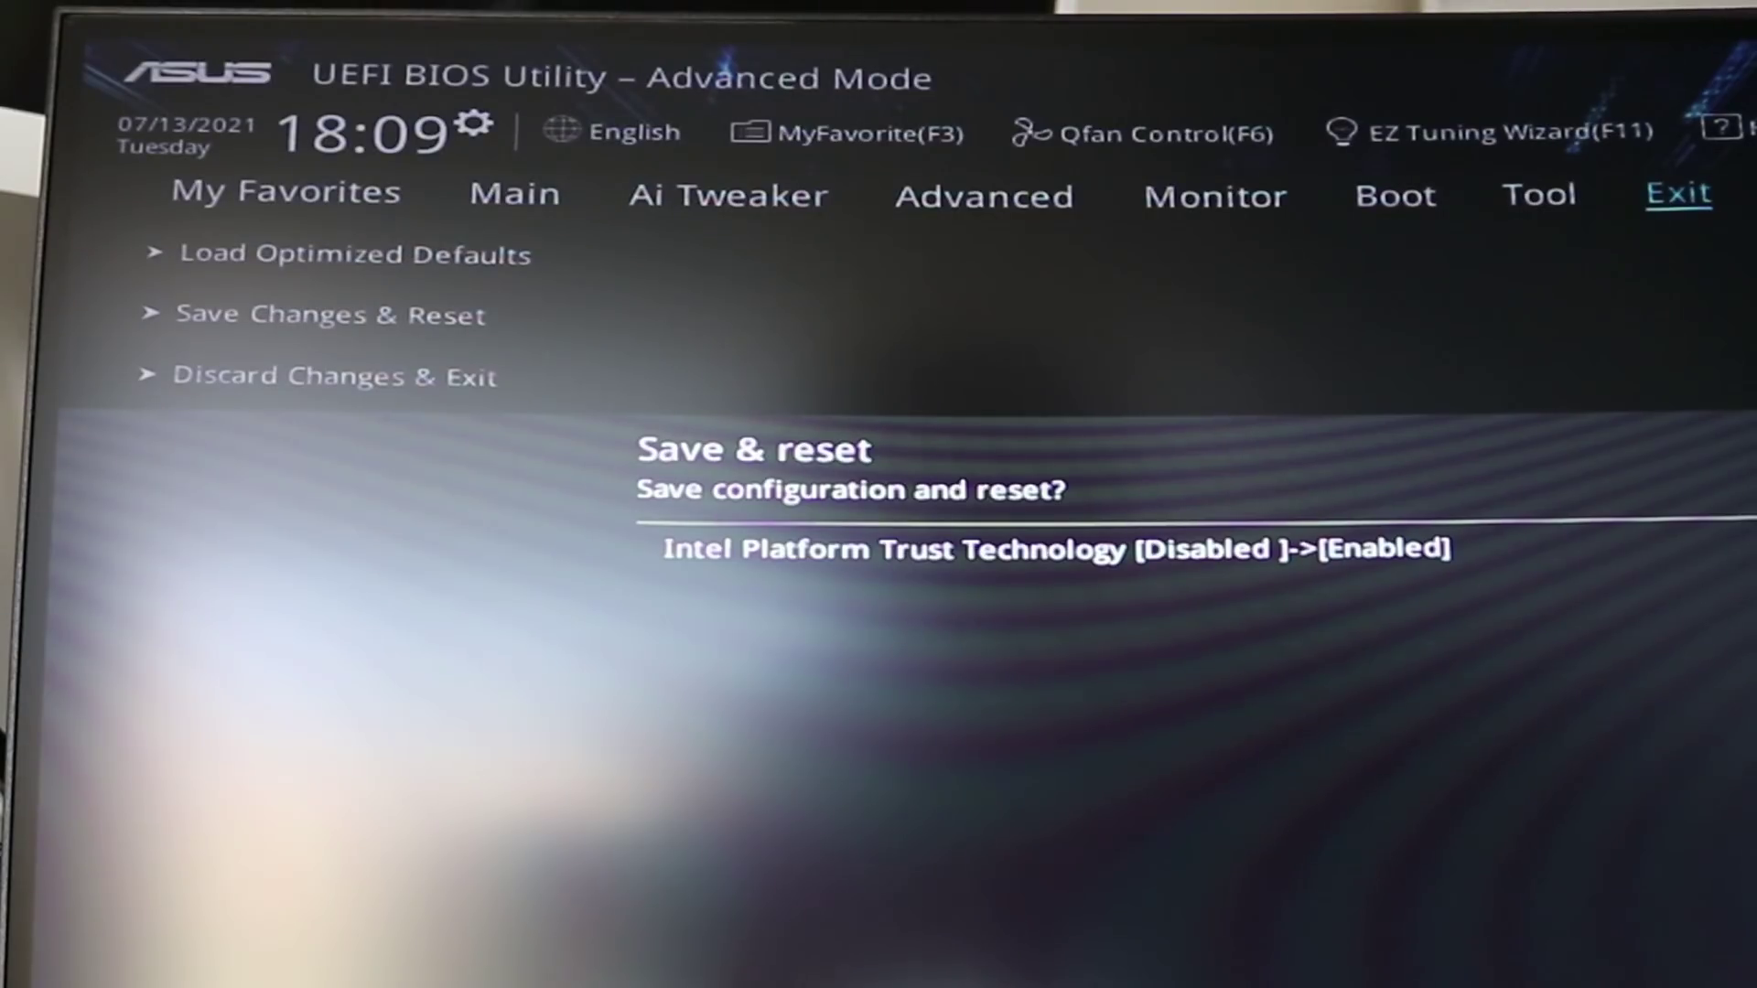
pyautogui.press('Return')
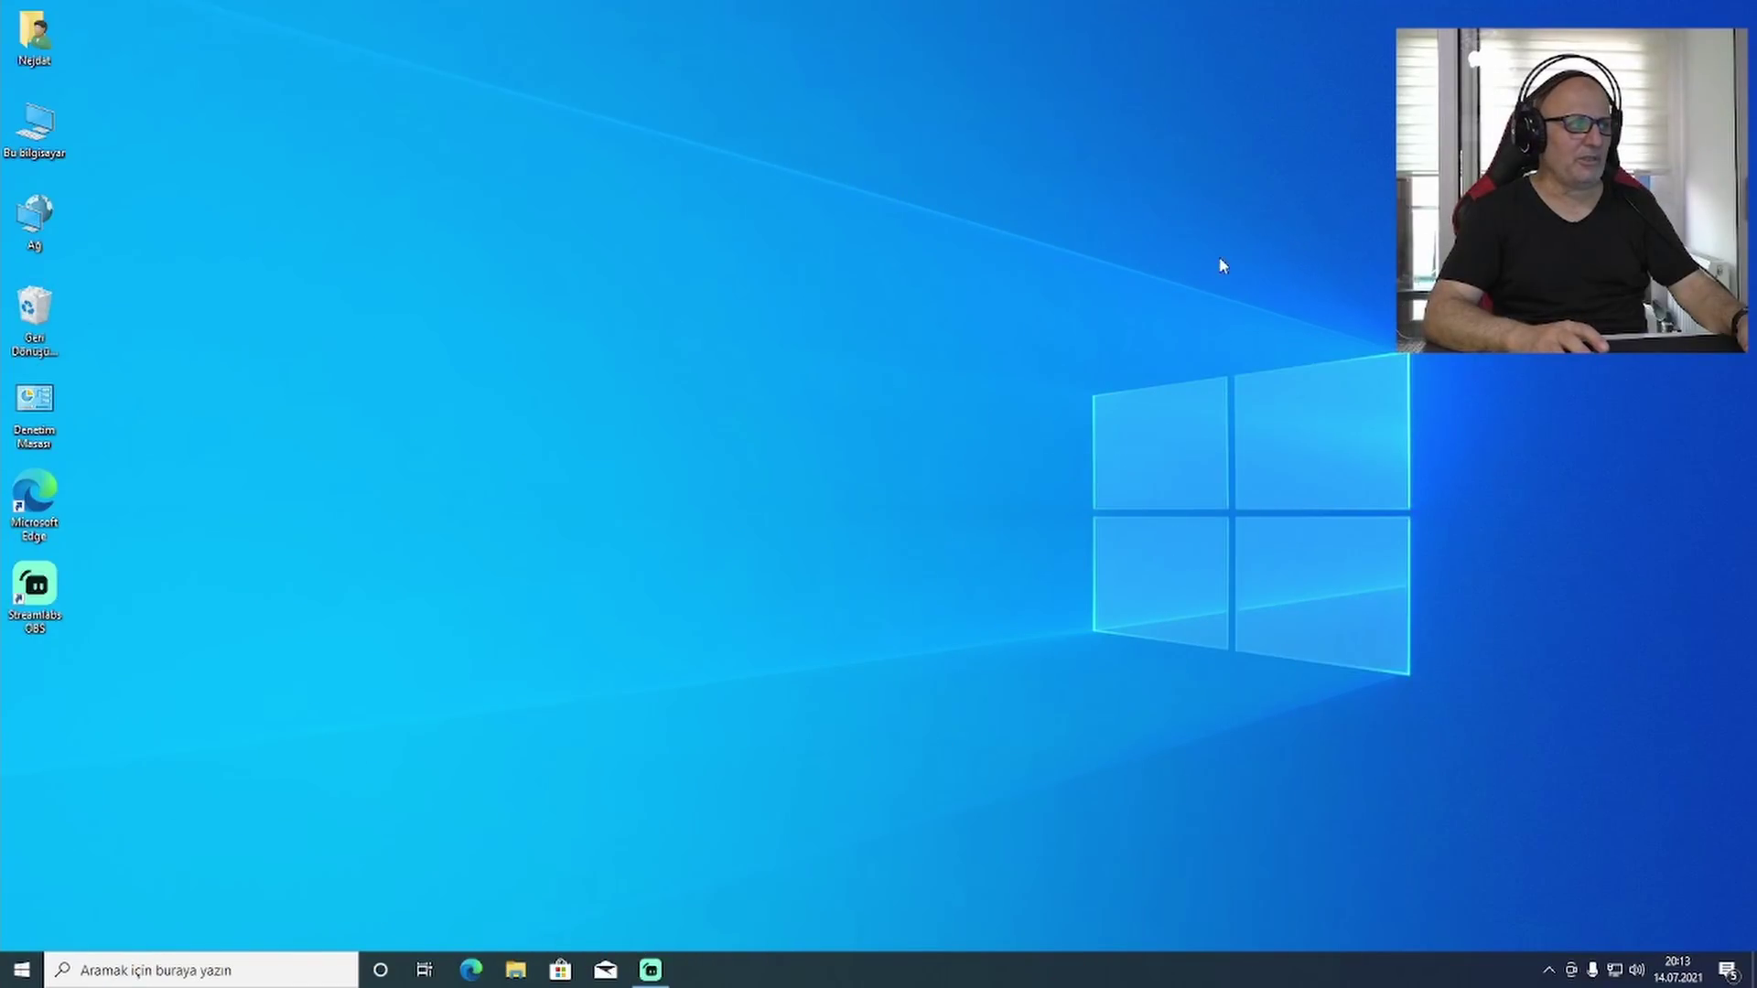
# - Check for updates in Windows Update to start downloading Windows 11 Insider Preview 10.0.22000.65
pyautogui.click(183, 970)
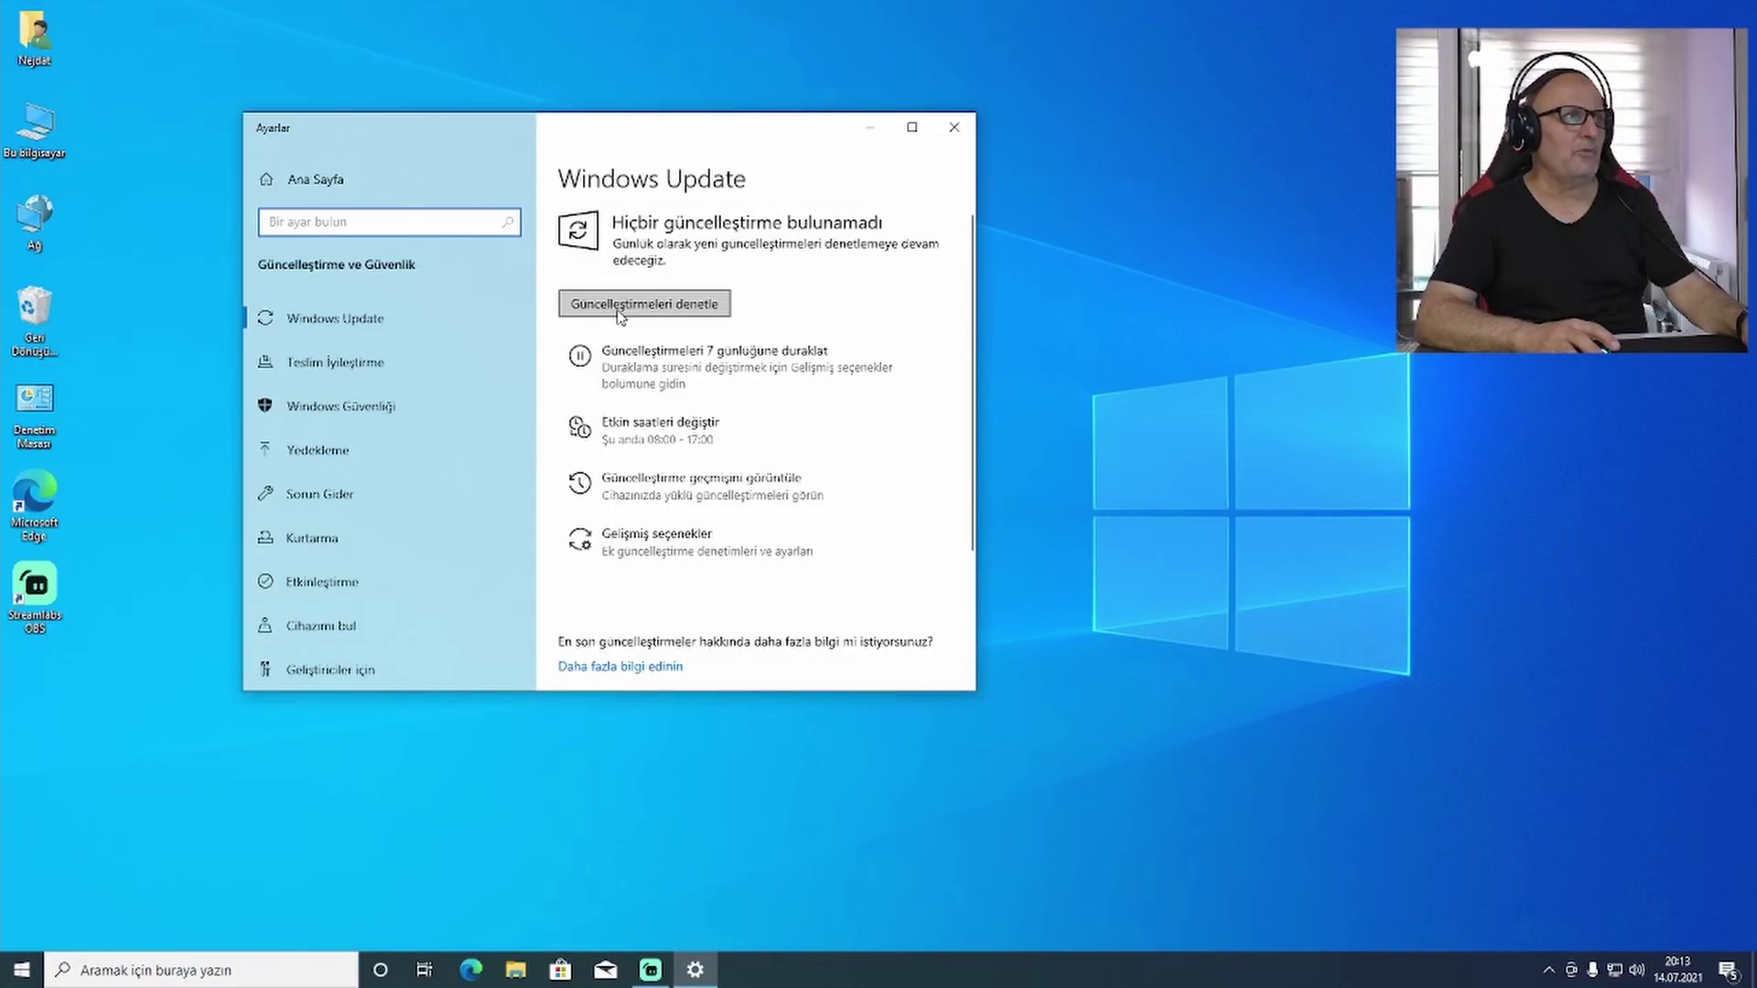
pyautogui.click(638, 310)
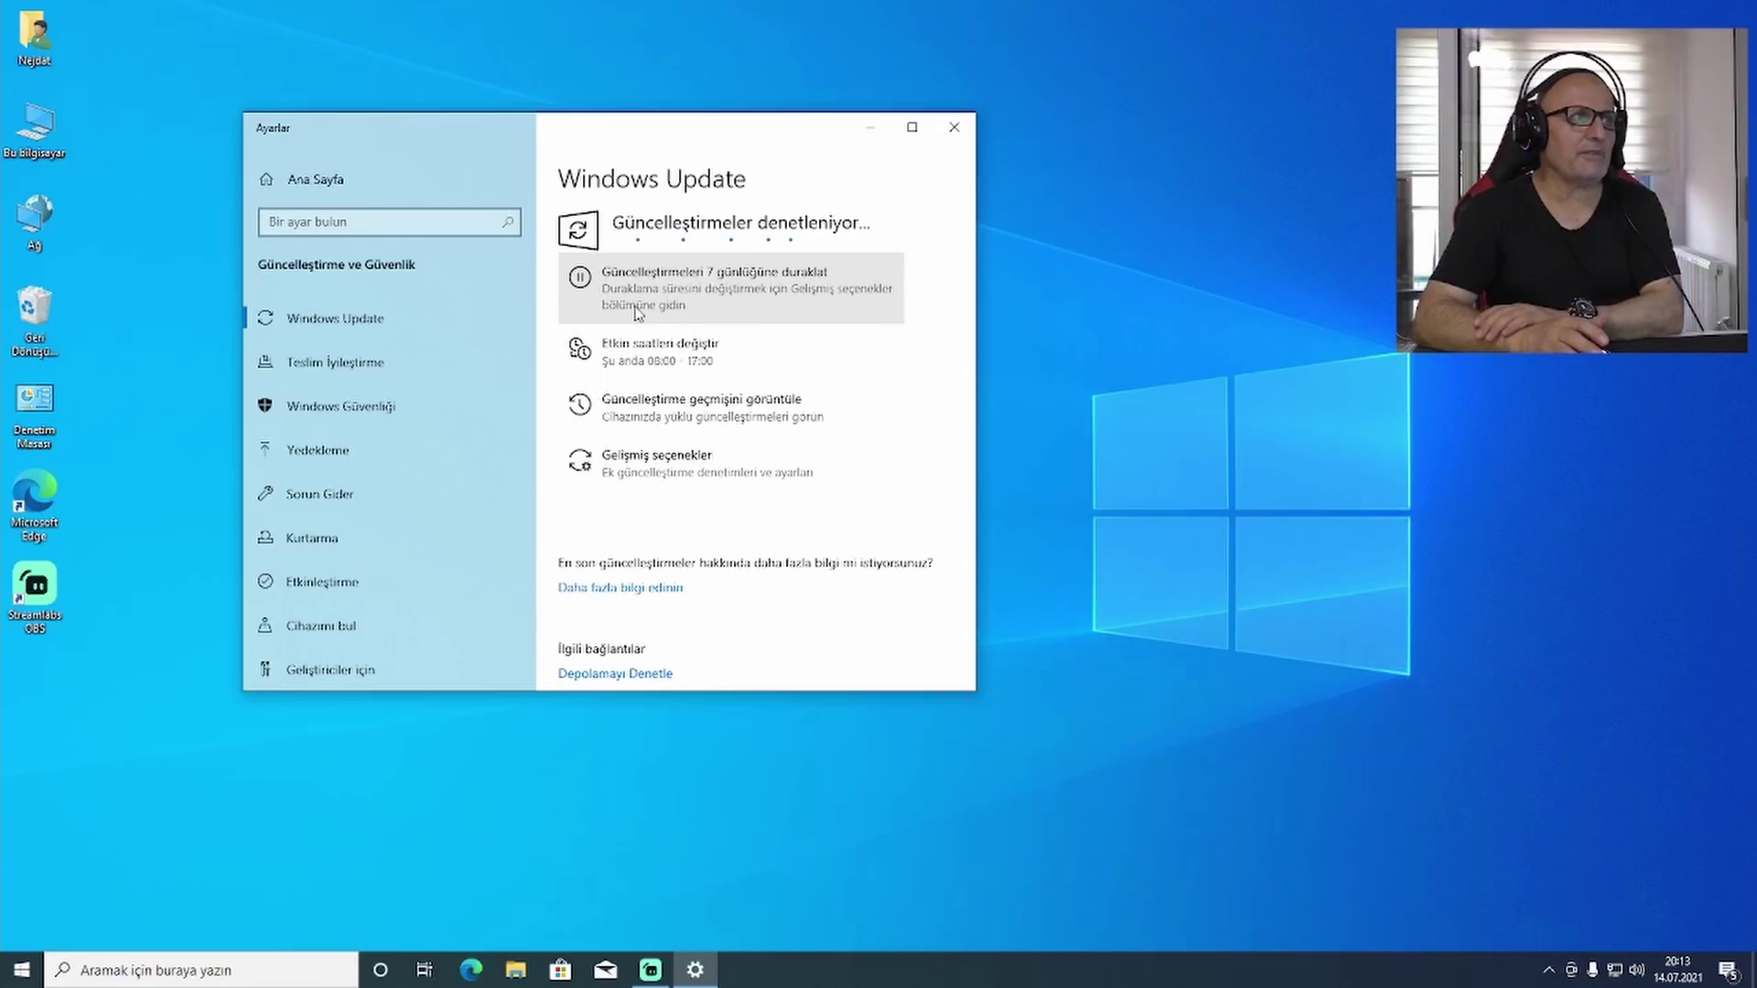
pyautogui.scroll(-5, 728, 430)
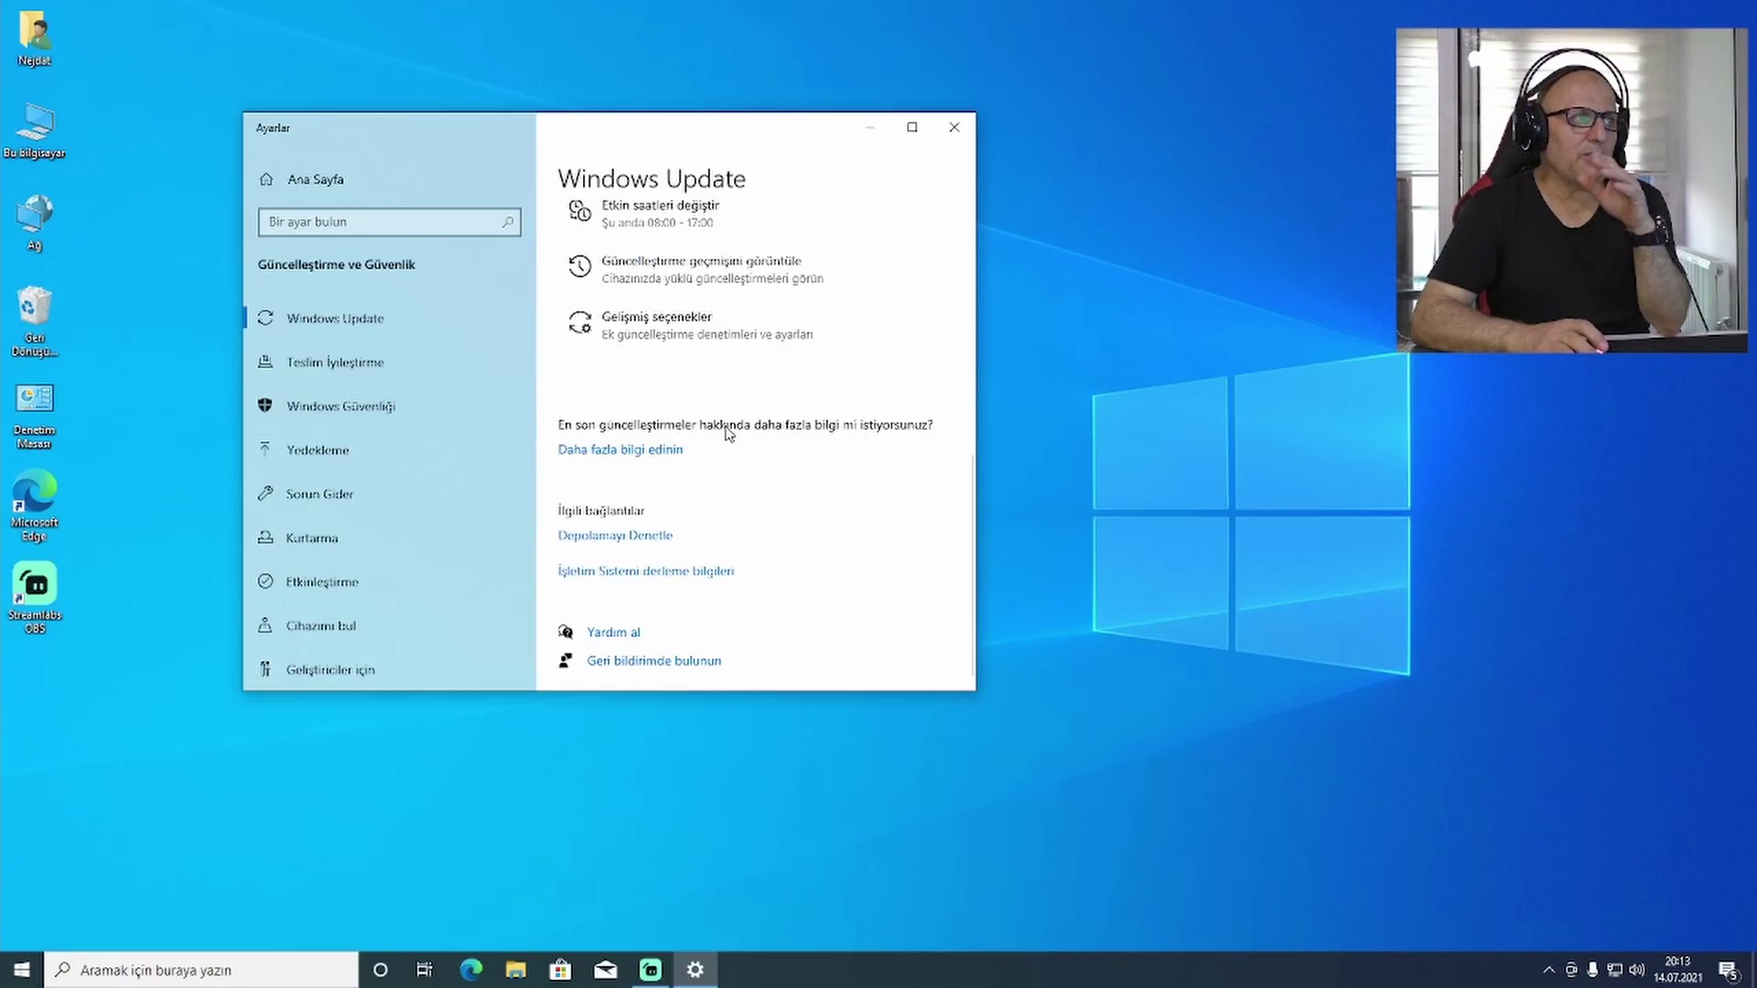
pyautogui.scroll(4, 727, 430)
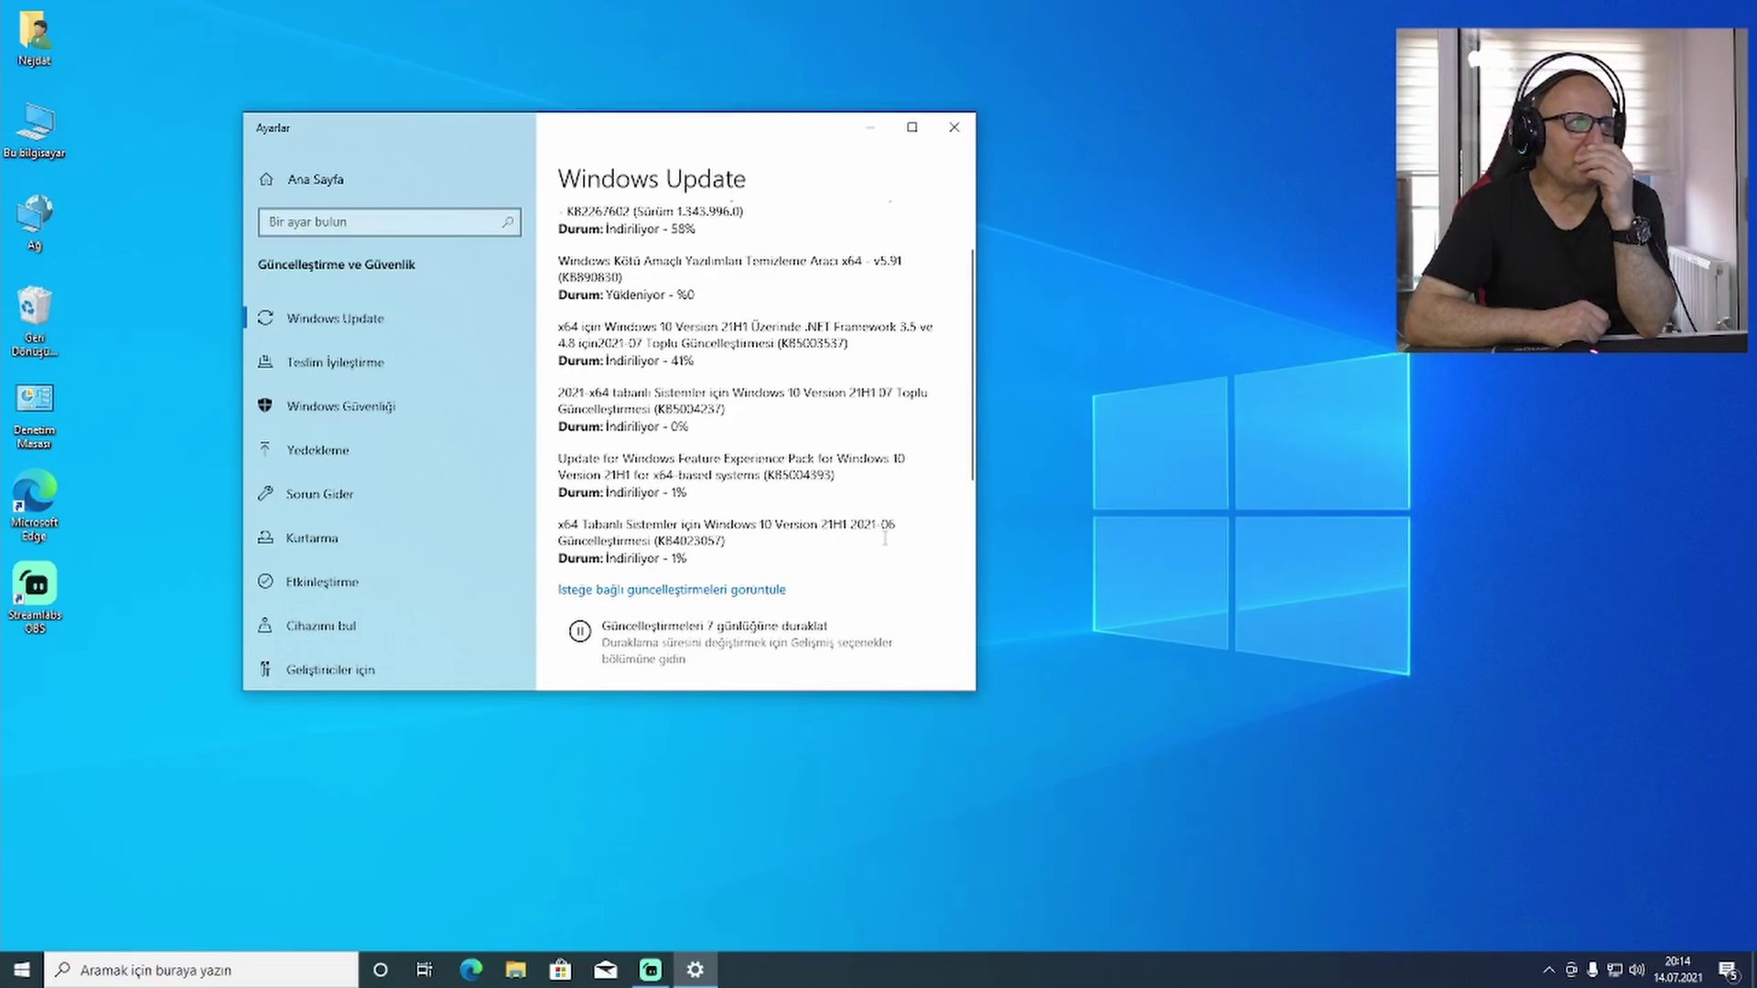
pyautogui.scroll(2, 885, 538)
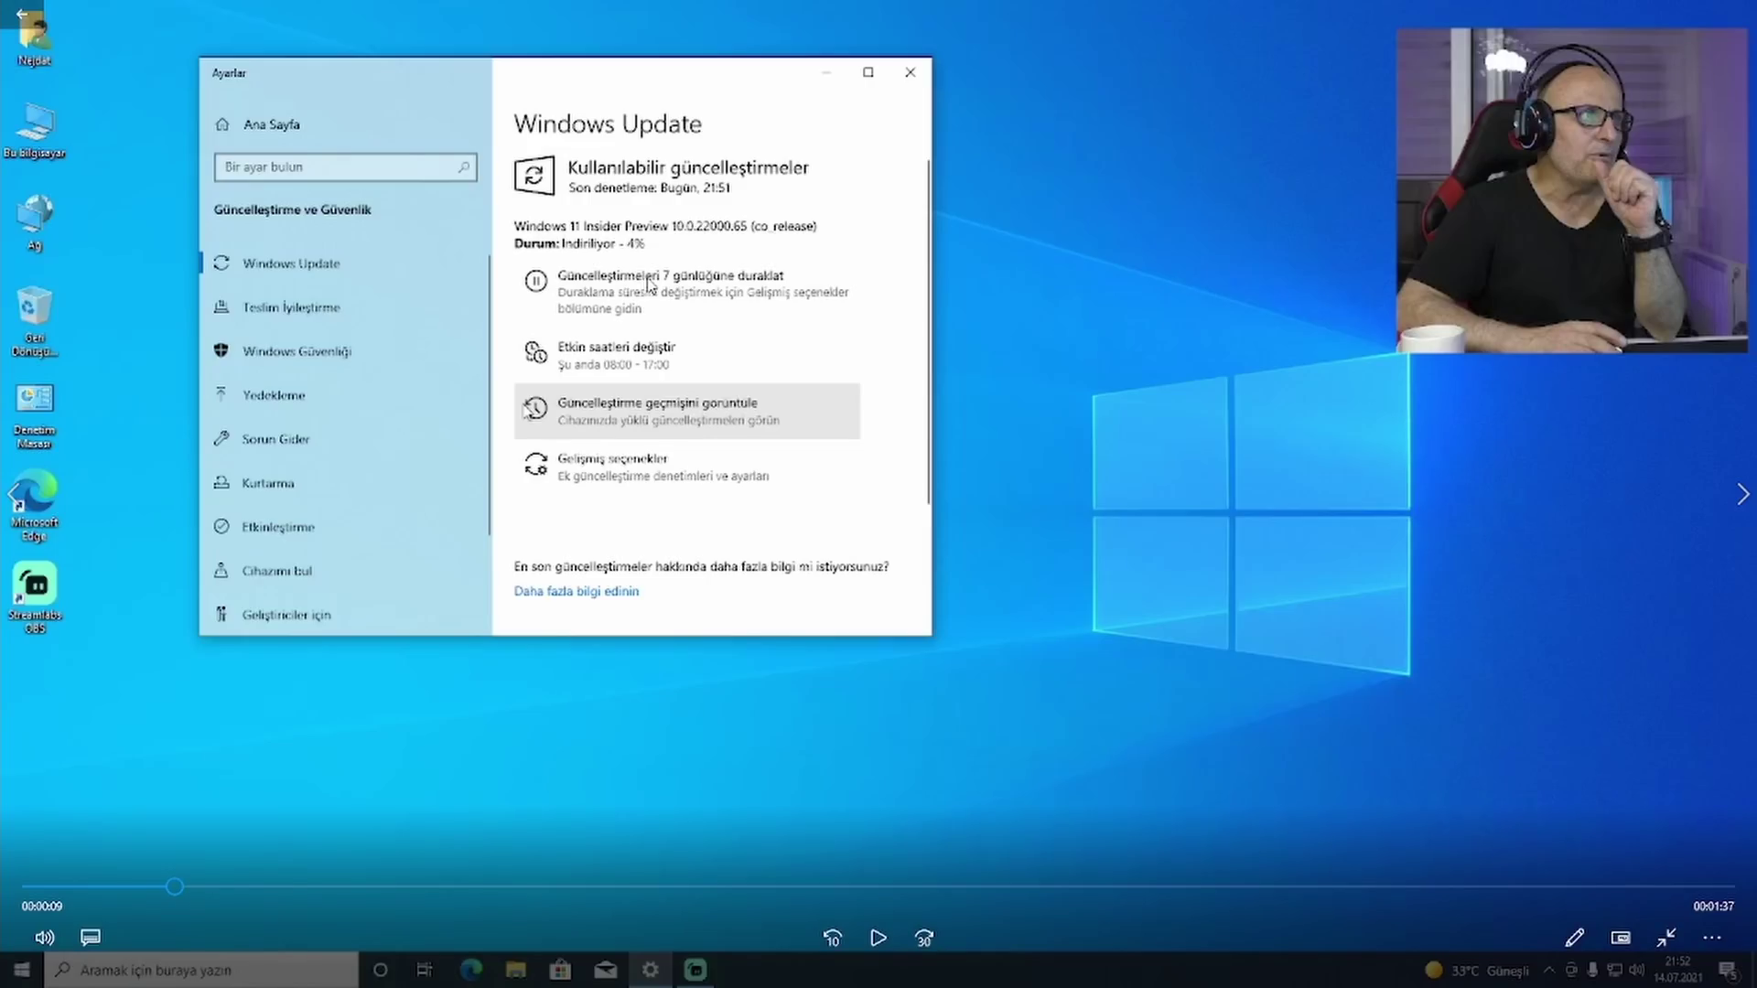
# - Finish installing the Windows 11 Insider Preview update and restart into Windows 11
pyautogui.click(876, 938)
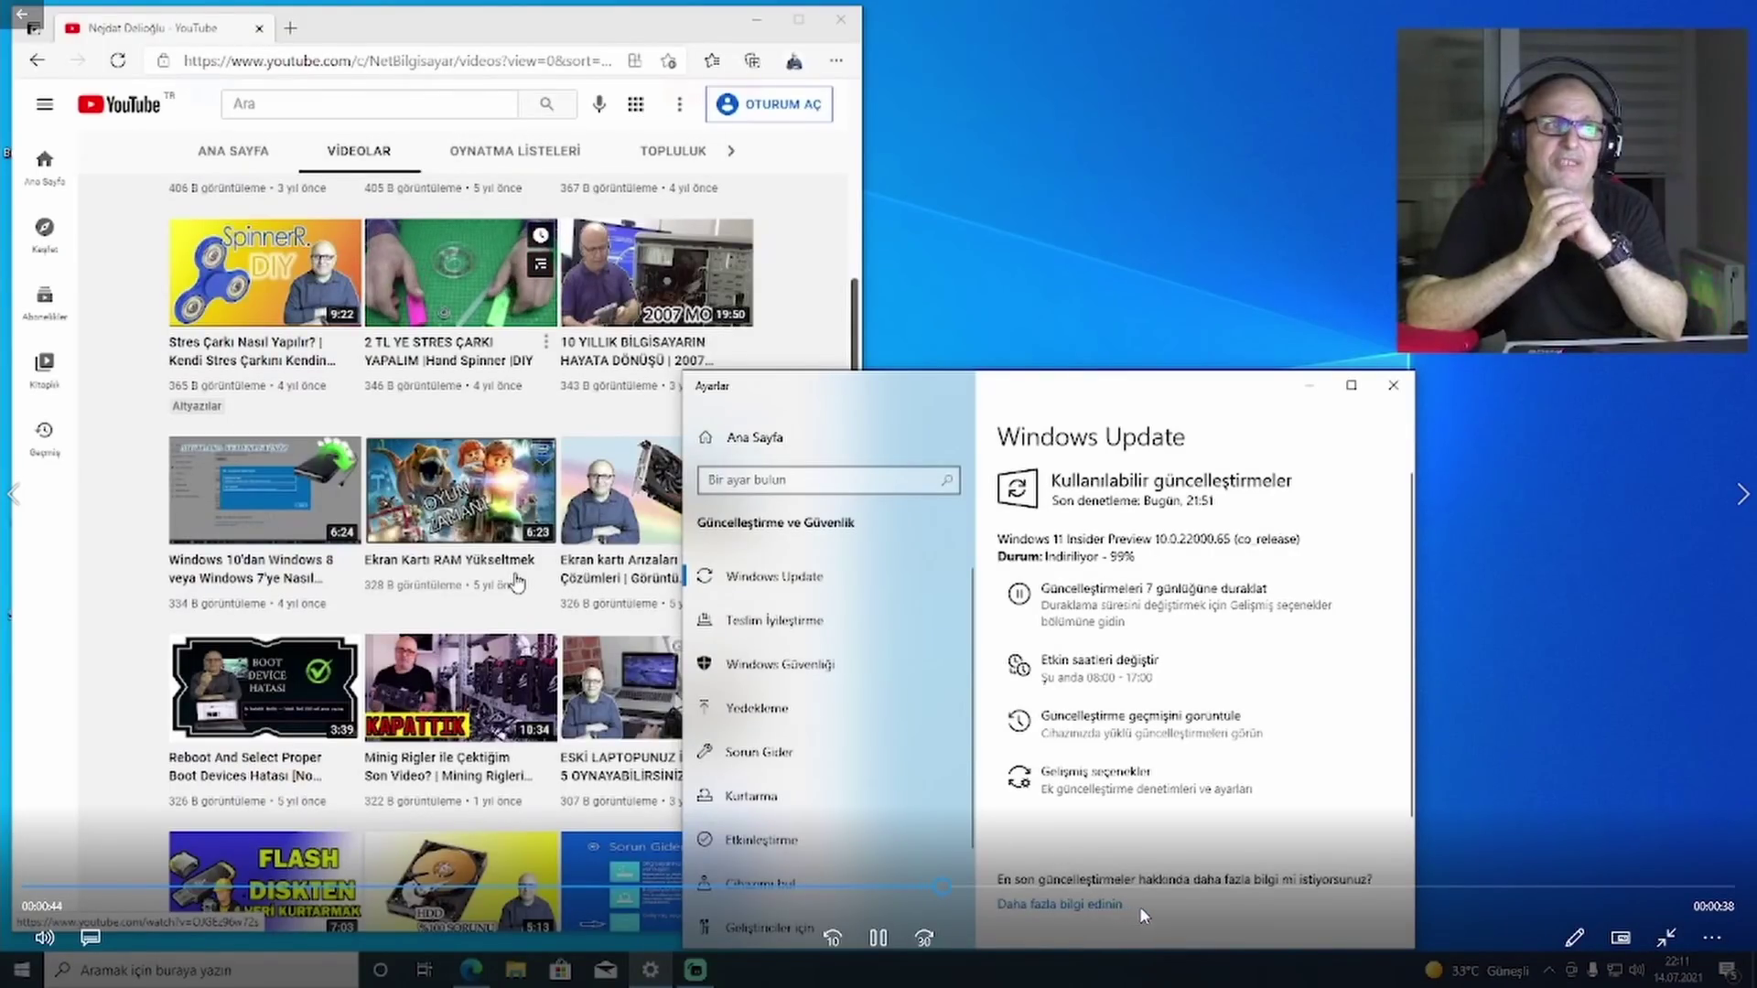
pyautogui.click(1180, 886)
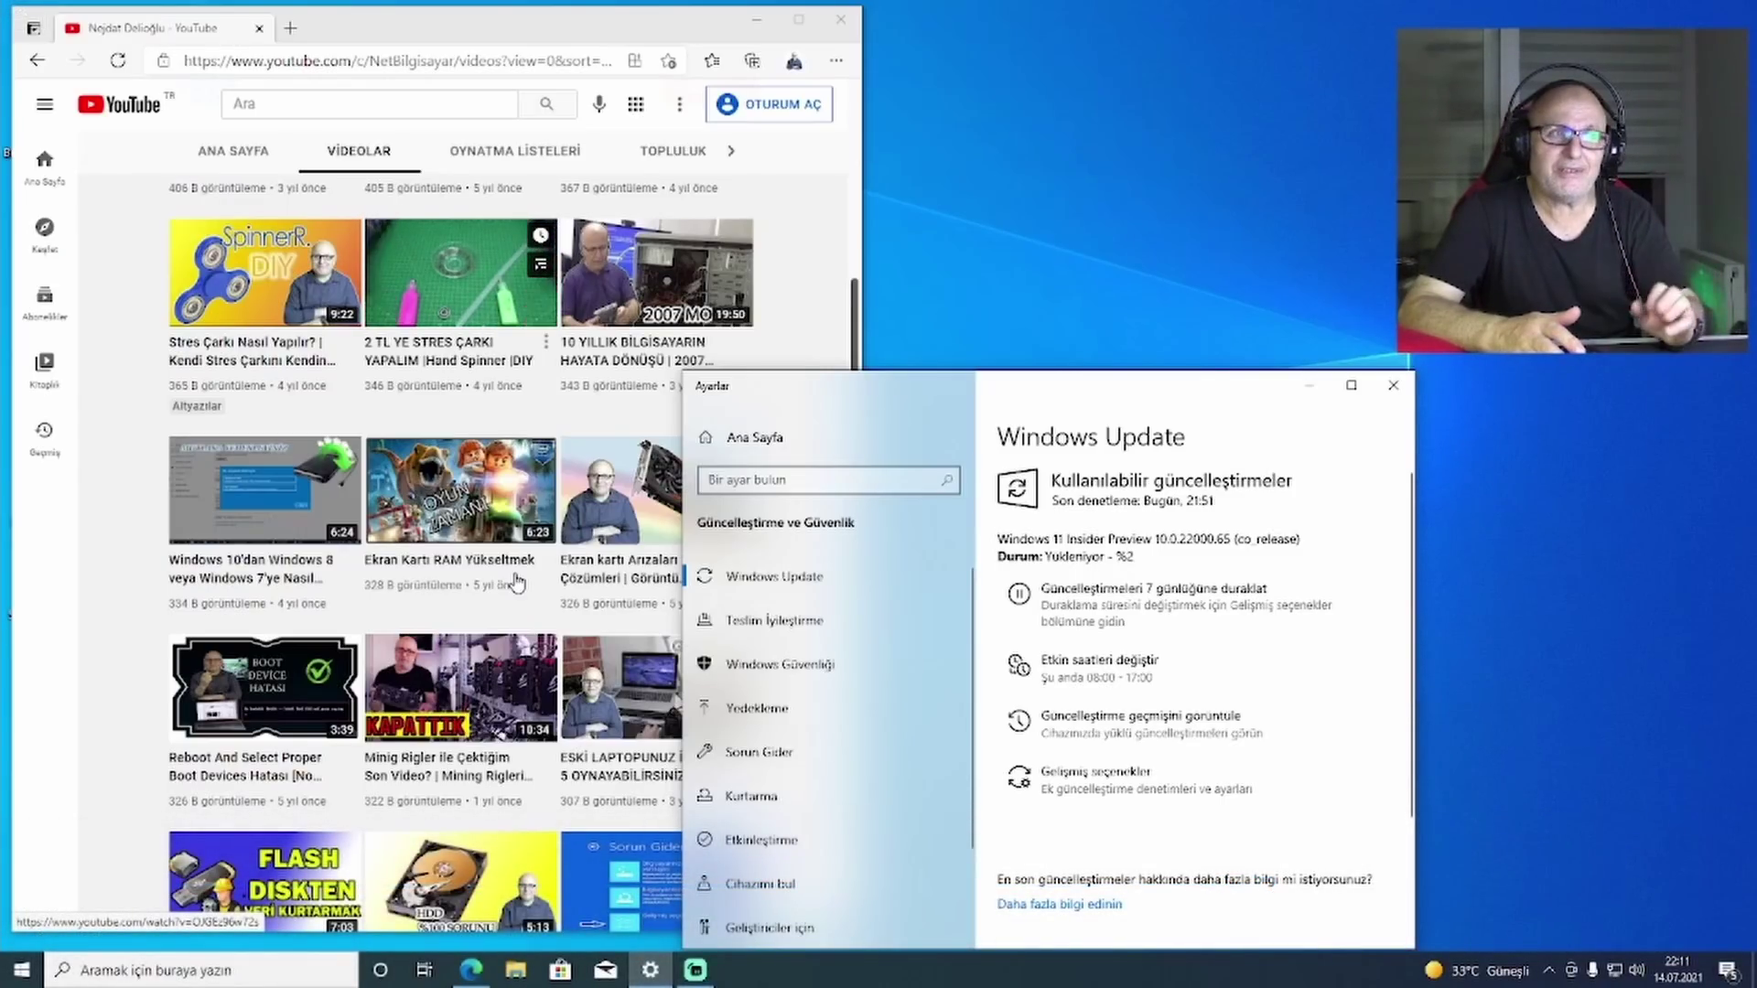
pyautogui.moveTo(1572, 718)
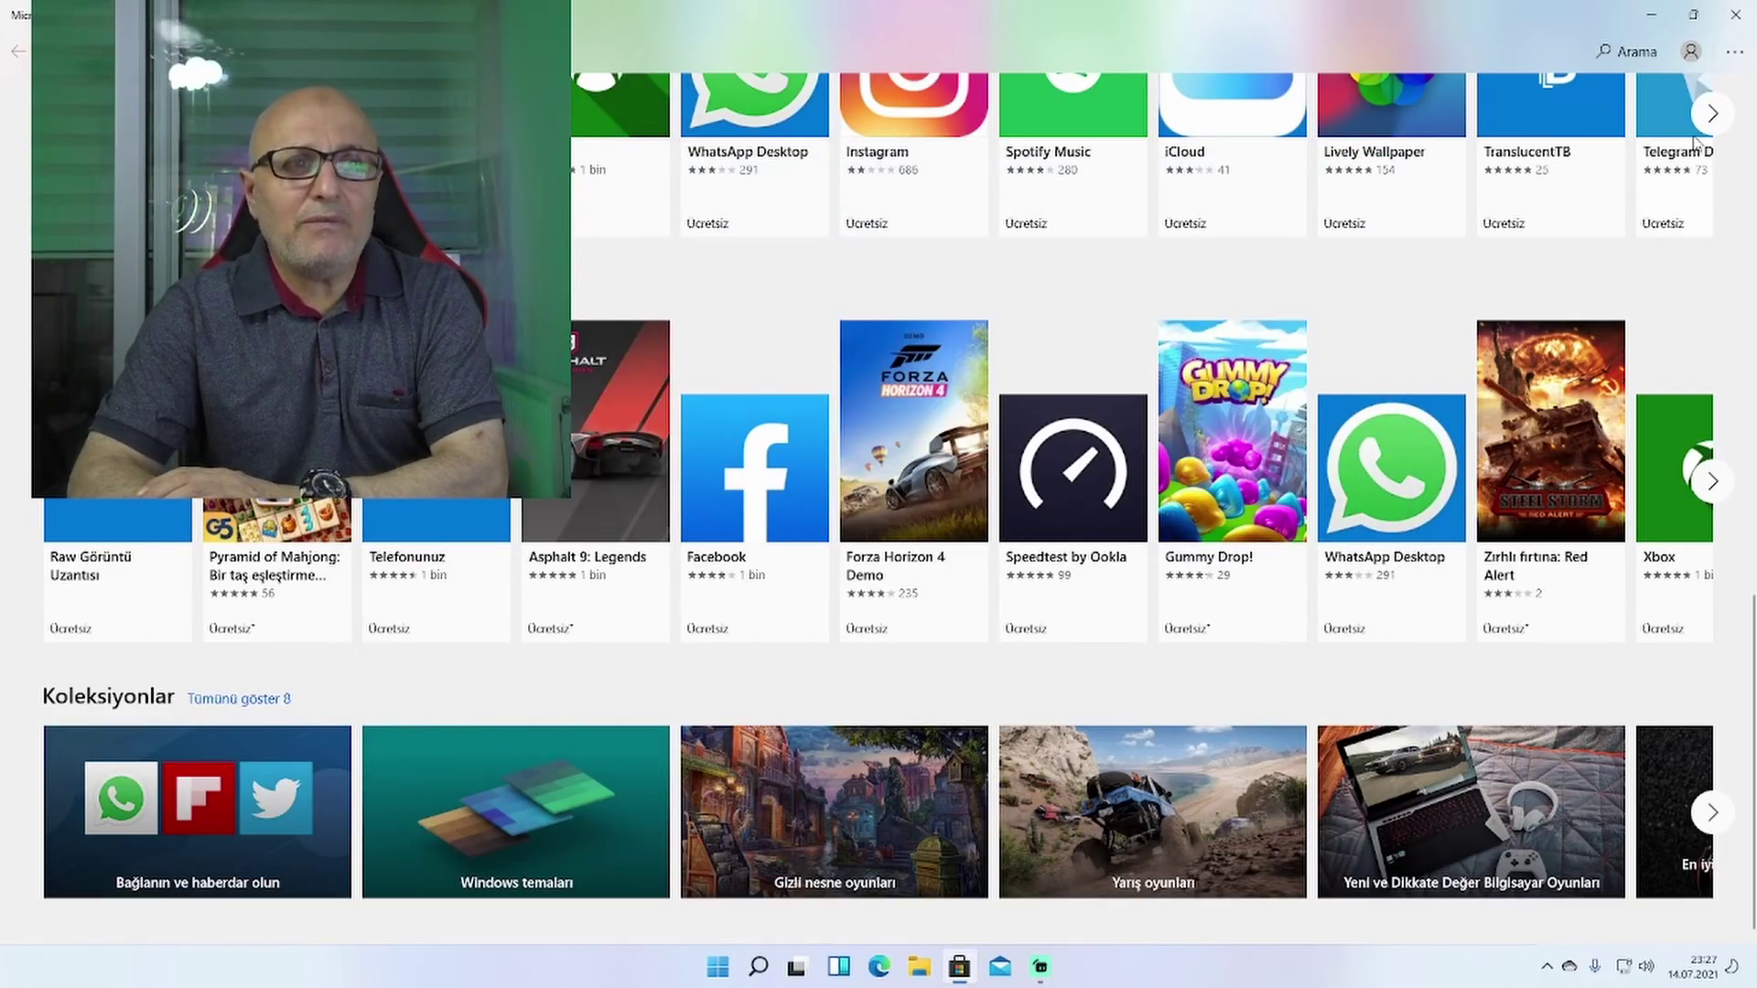
# - Restore the Microsoft Store window, move it right of centre, and make it slightly taller
pyautogui.click(1693, 15)
pyautogui.moveTo(656, 57); pyautogui.dragTo(968, 72)
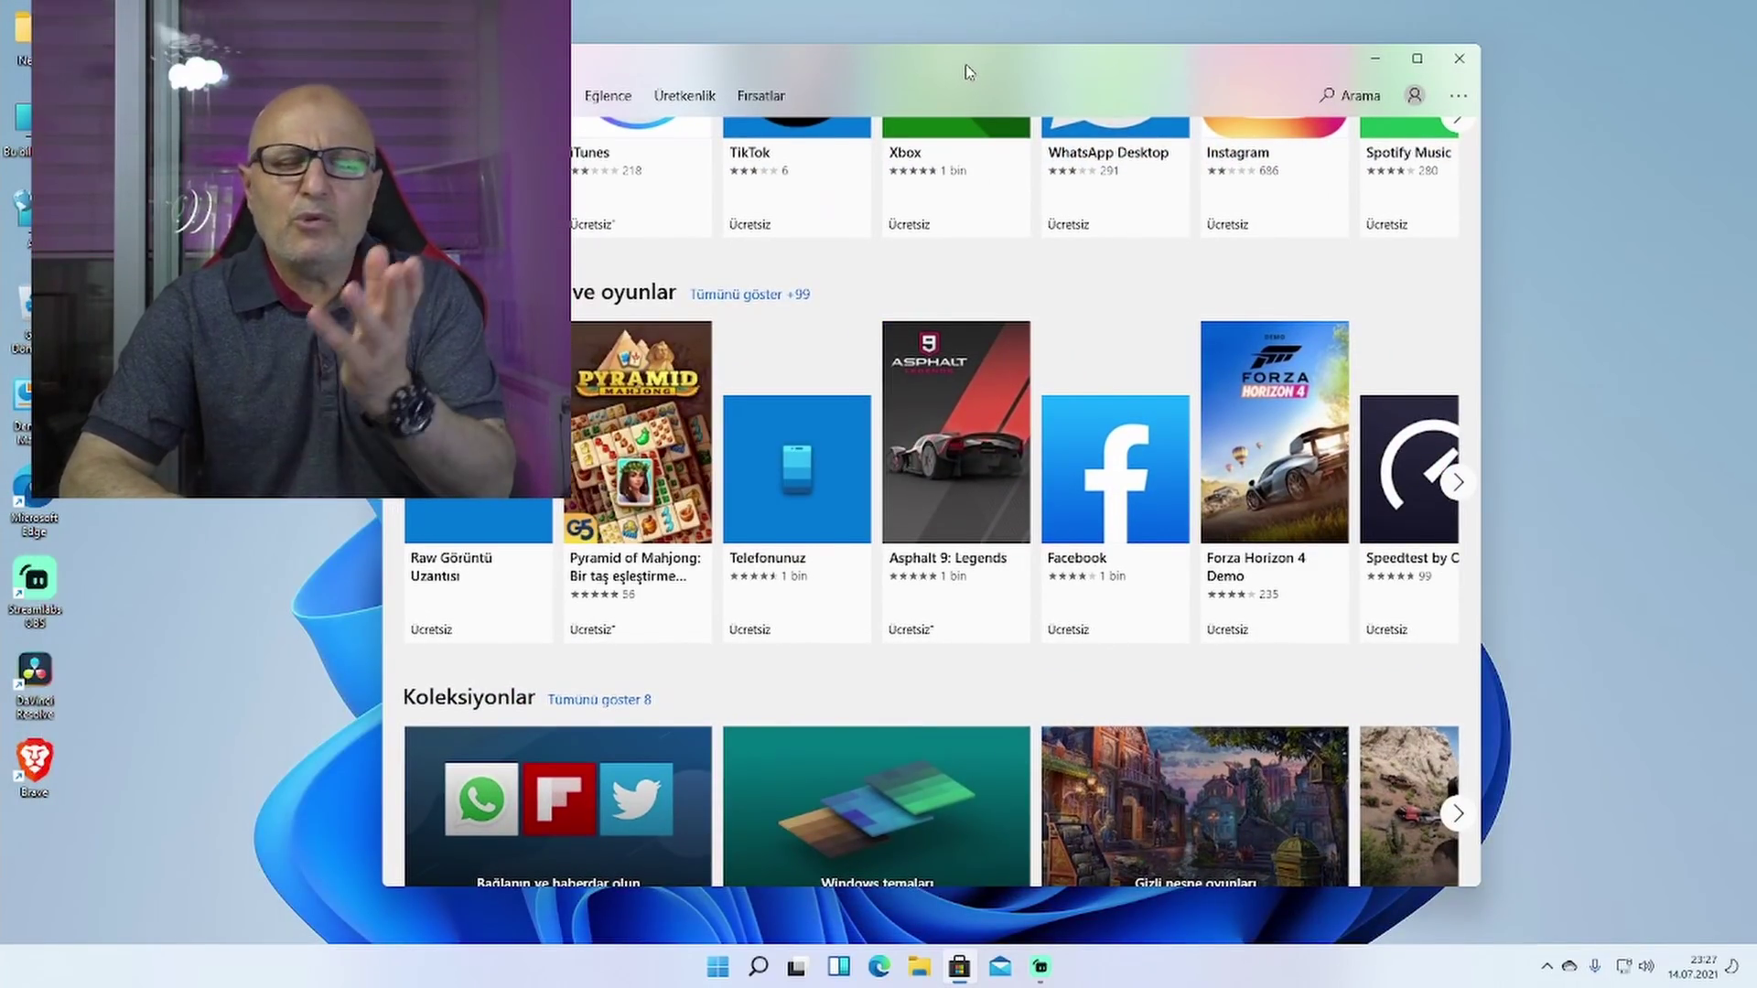
pyautogui.moveTo(760, 886); pyautogui.dragTo(759, 922)
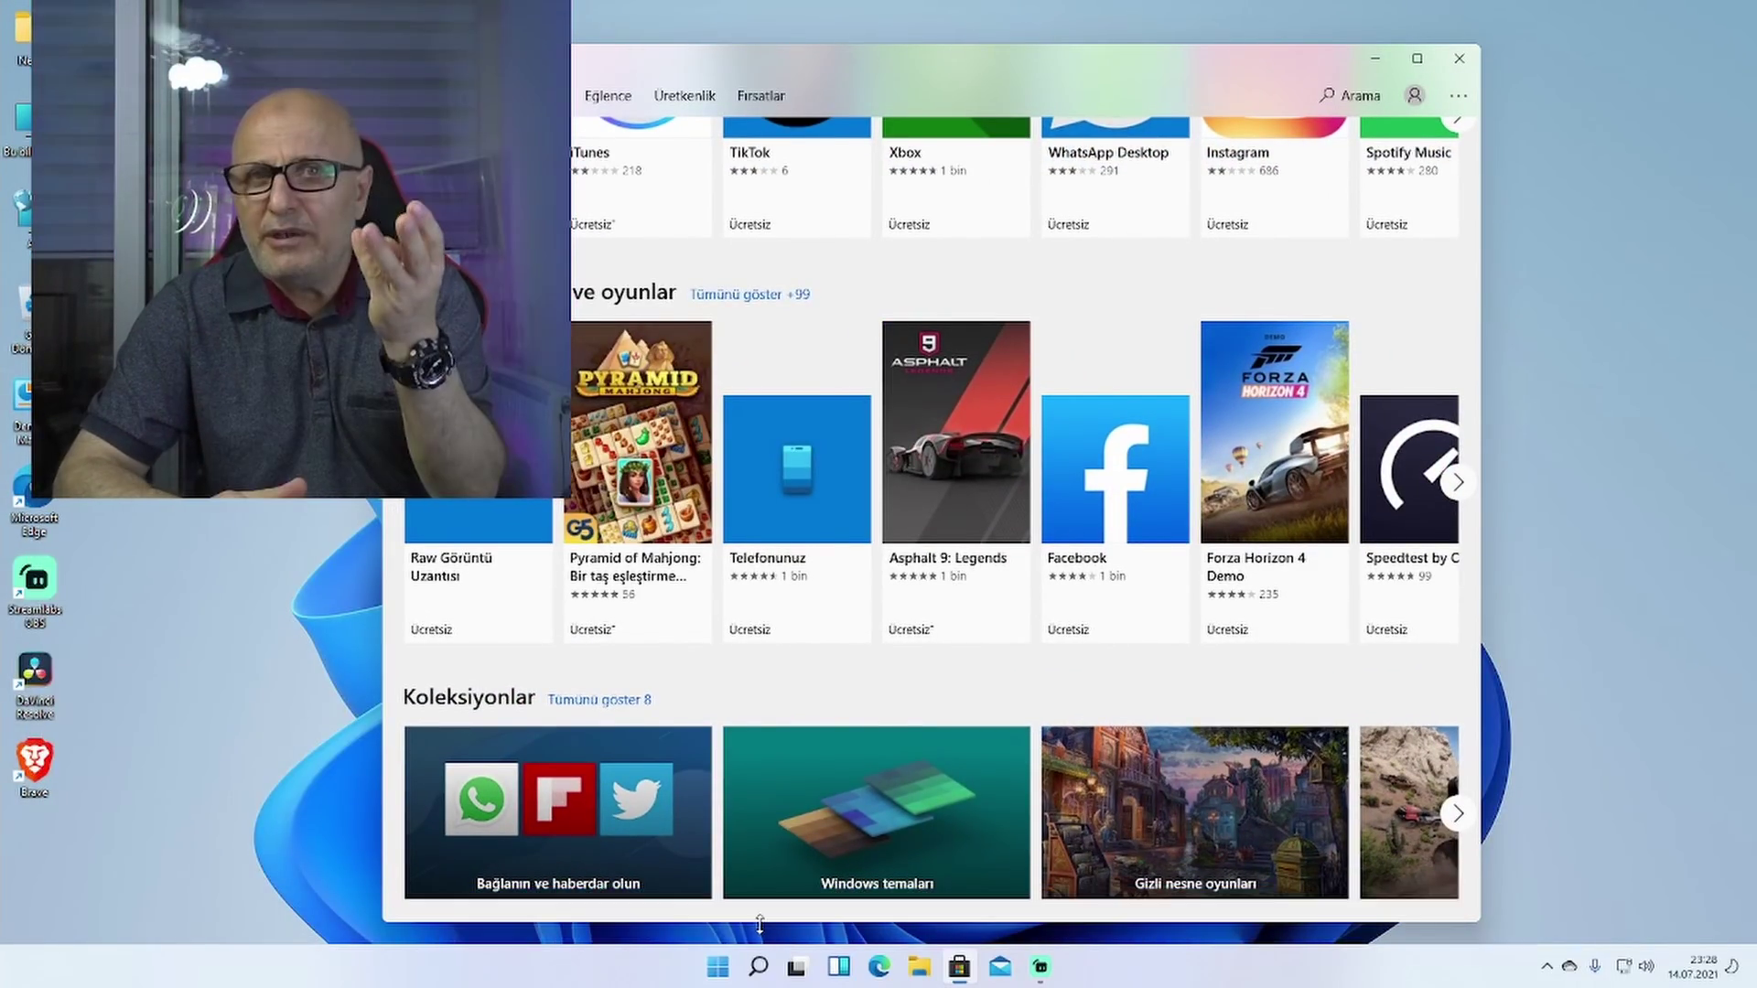